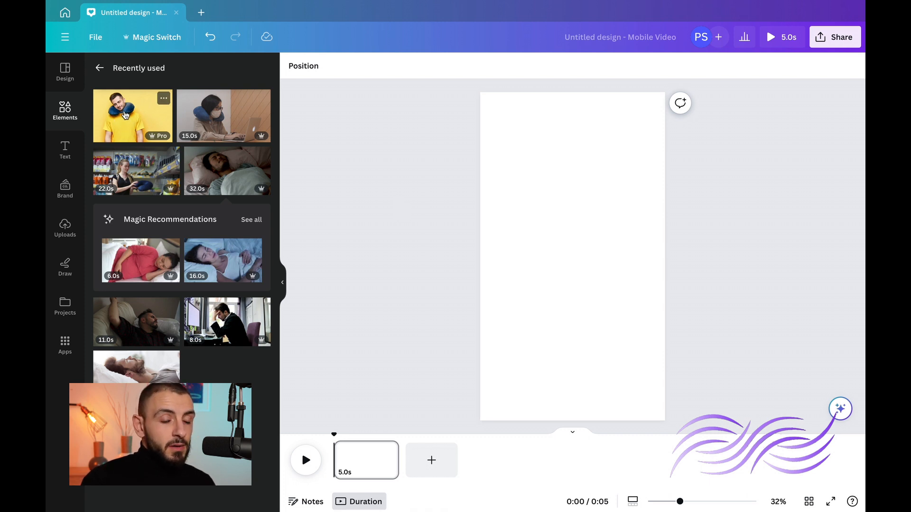
Place the 32-second sleeping-man clip on the first page and the 11-second man-on-couch clip on a new second page
left_click(220, 186)
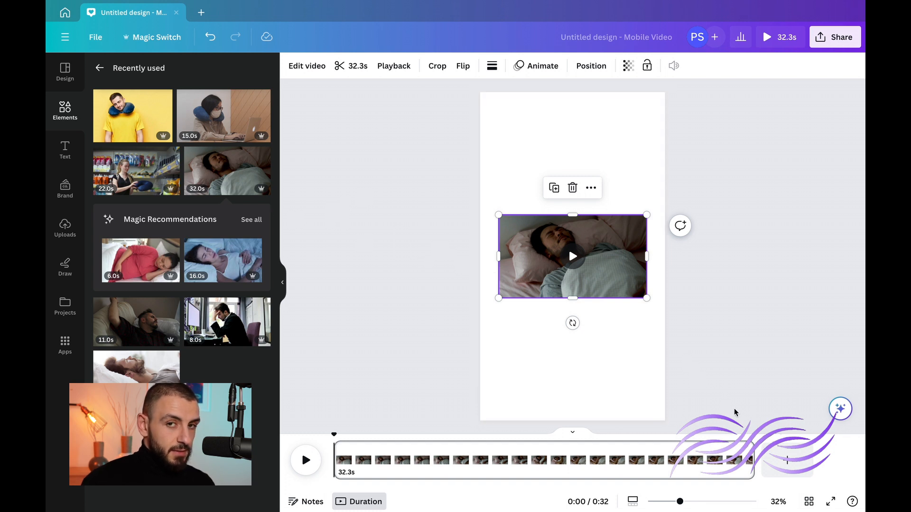
left_click(795, 451)
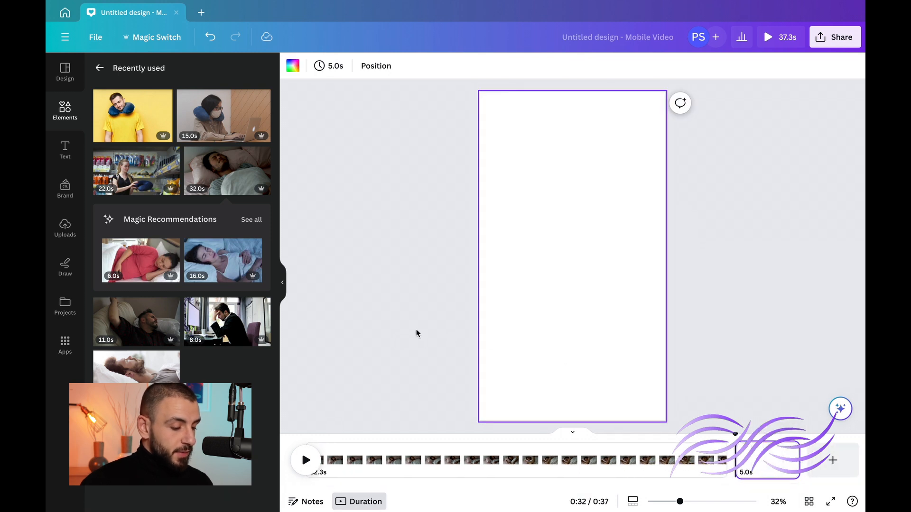
left_click(141, 321)
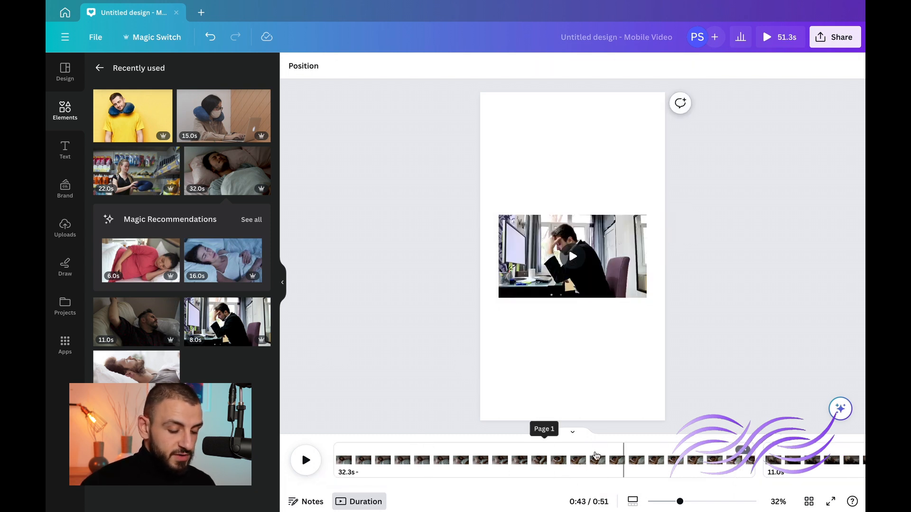
Trim the first page to 5.5 seconds and set its sleeping-man video as the page background
left_click(423, 448)
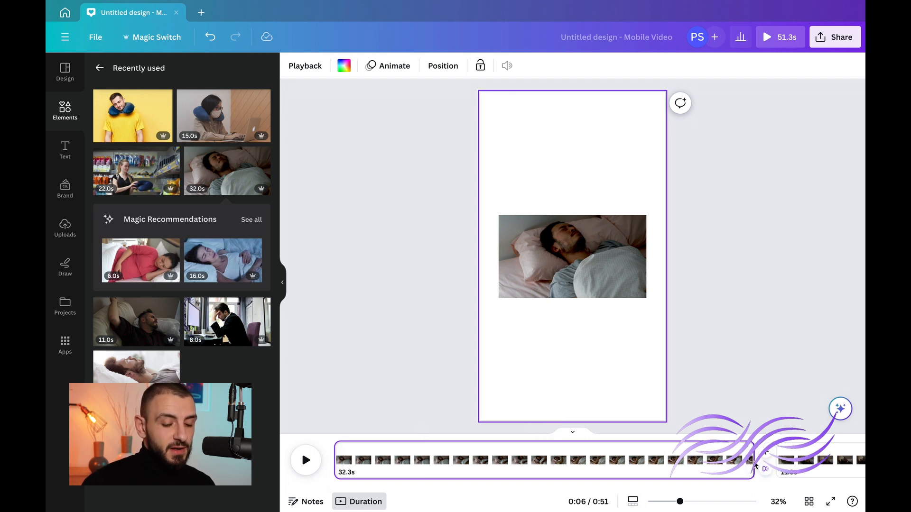
left_click_drag(755, 461, 404, 470)
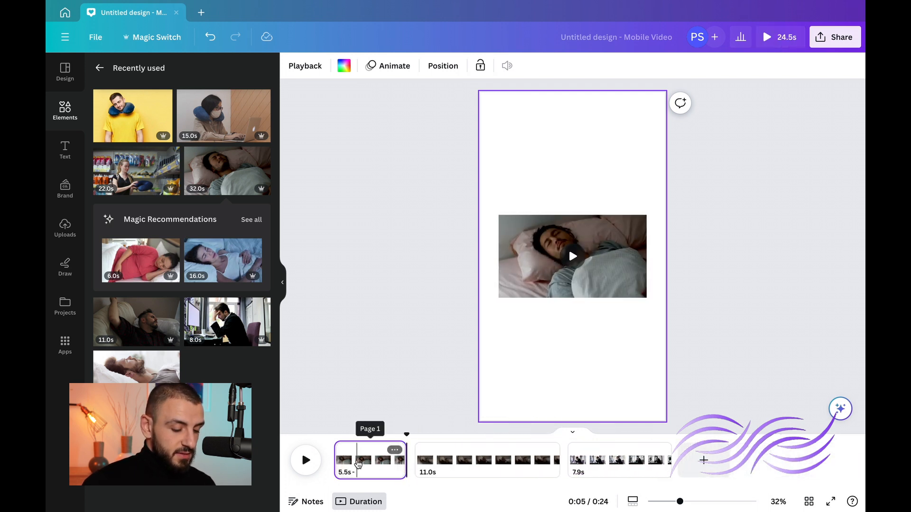
right_click(585, 279)
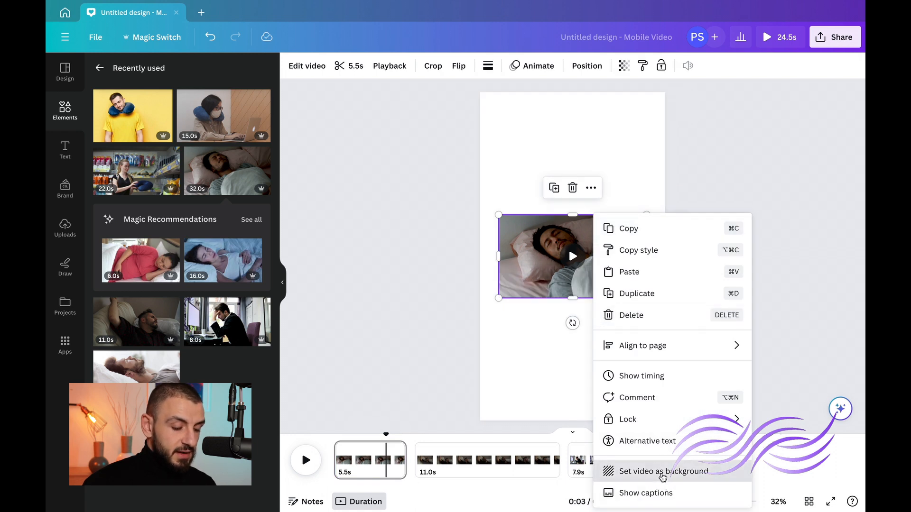
left_click(662, 472)
Reposition the first page's video within its crop so the sleeping man's face is in frame, and preview it
double_click(550, 275)
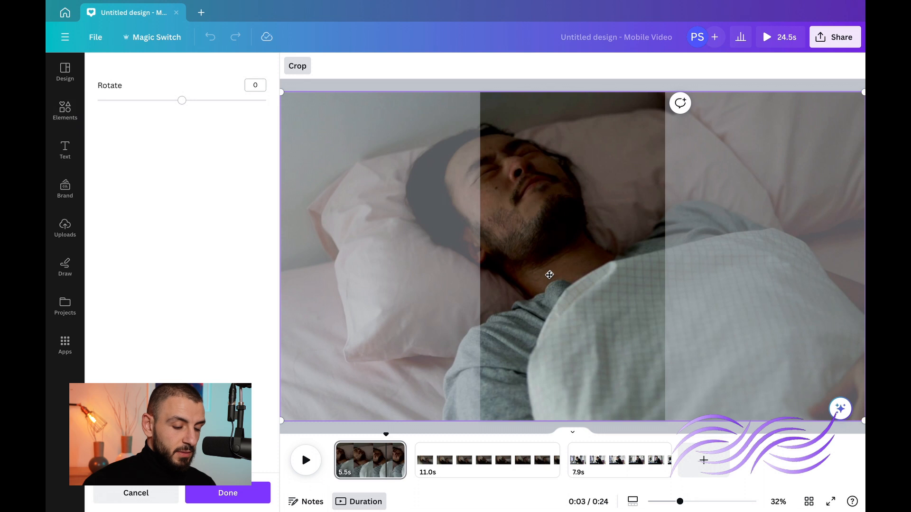
left_click_drag(530, 297, 594, 308)
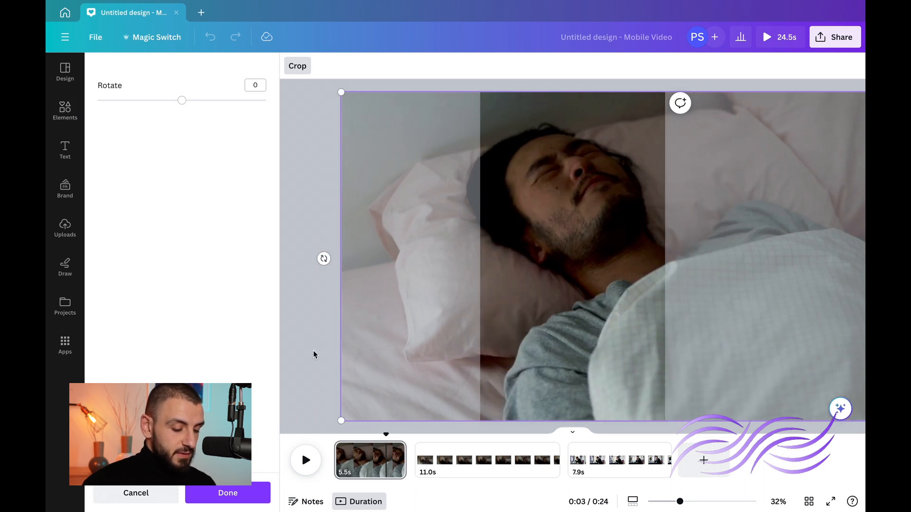
left_click(306, 460)
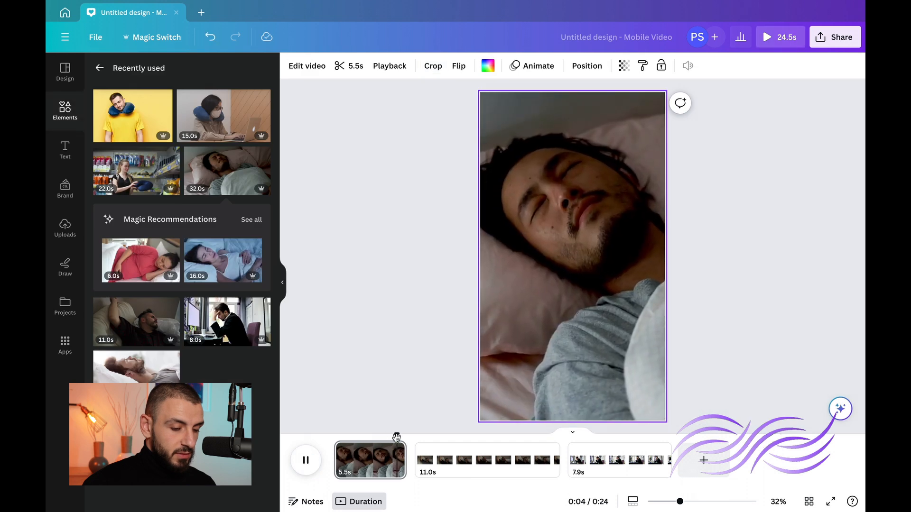
left_click(340, 438)
key("space")
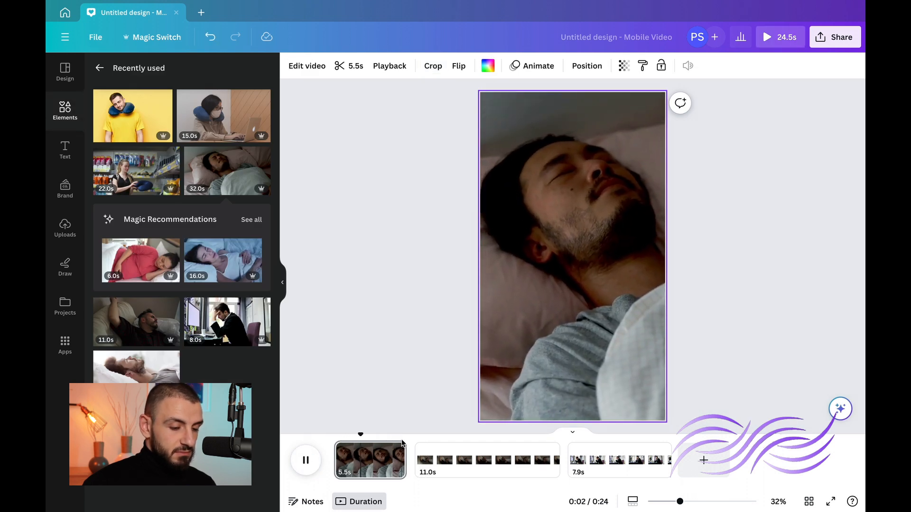
key("space")
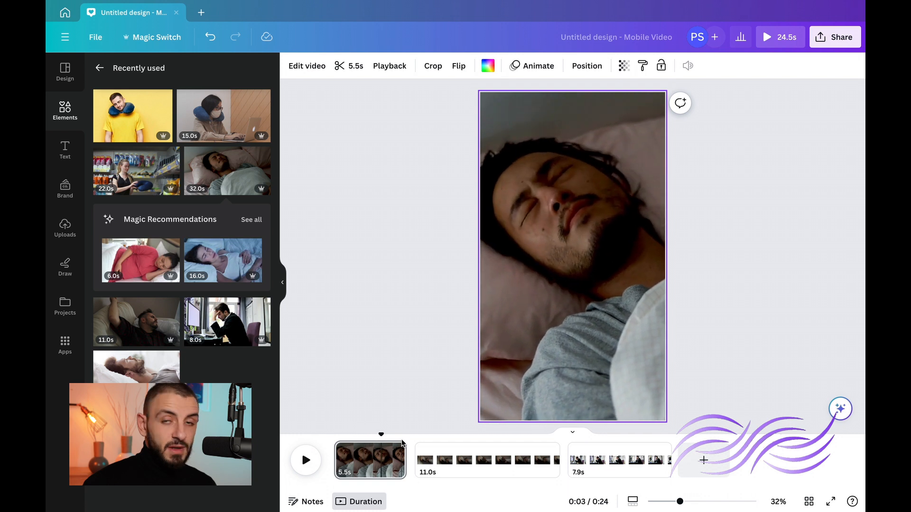
Set the second page's couch video as the background and shift its crop so the man's face fits the frame
left_click(432, 470)
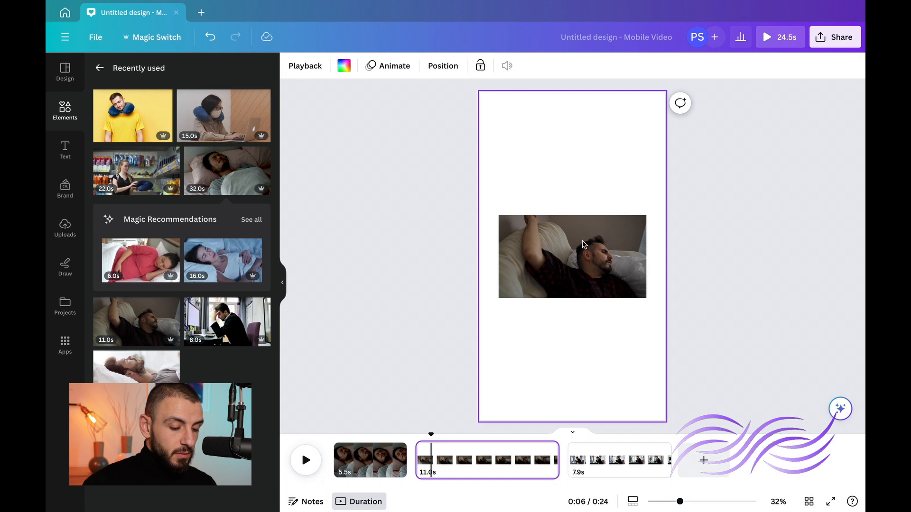
right_click(583, 244)
left_click(599, 470)
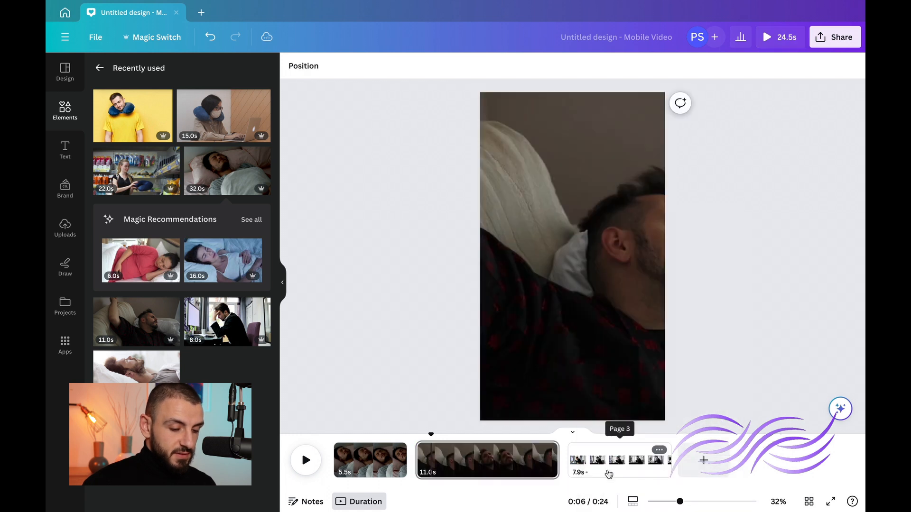
left_click(579, 246)
double_click(581, 270)
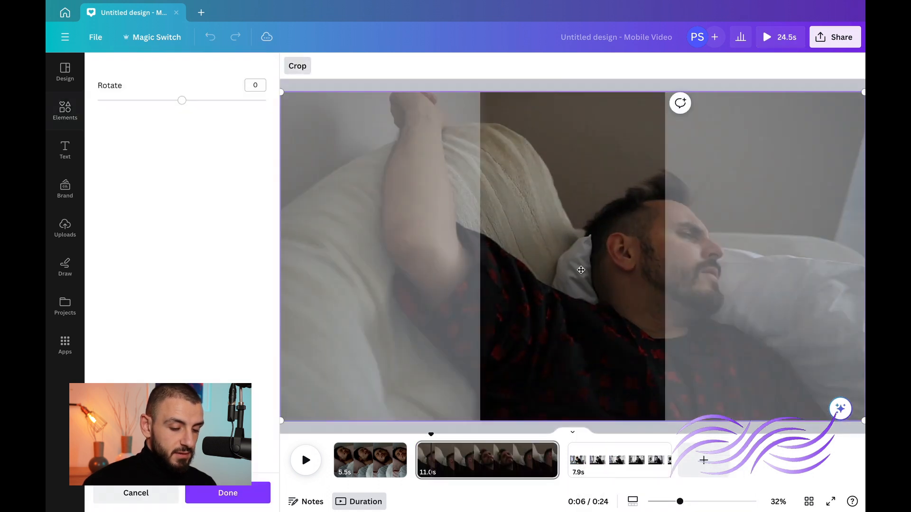
left_click_drag(605, 284, 534, 292)
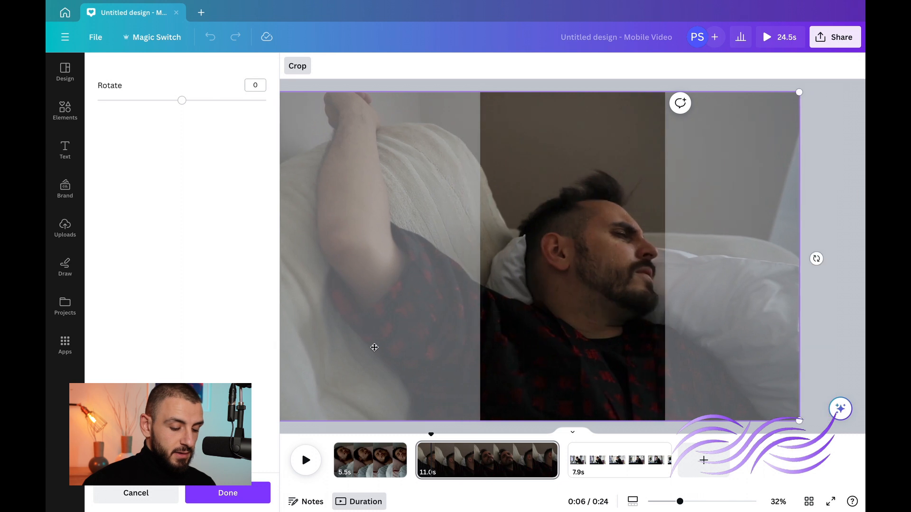
left_click(304, 443)
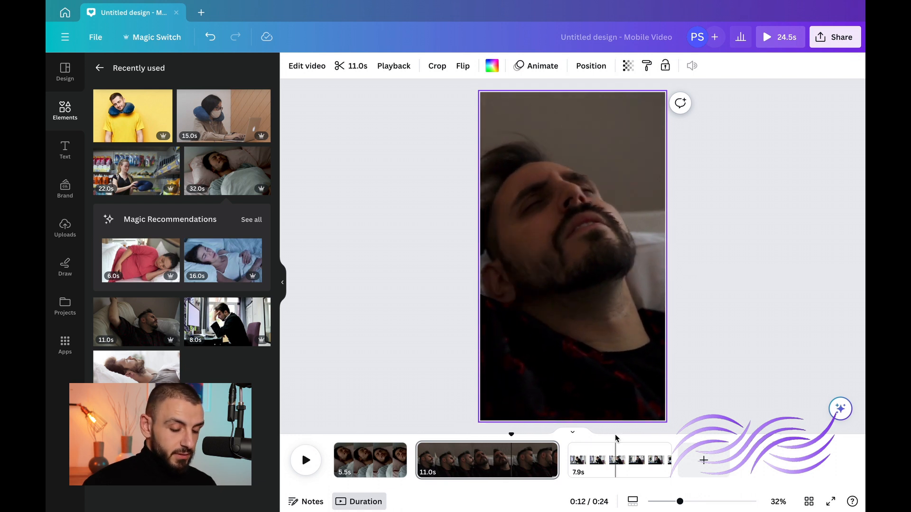
Select the third page's clip and preview the playback from the first clip into the second
left_click(594, 451)
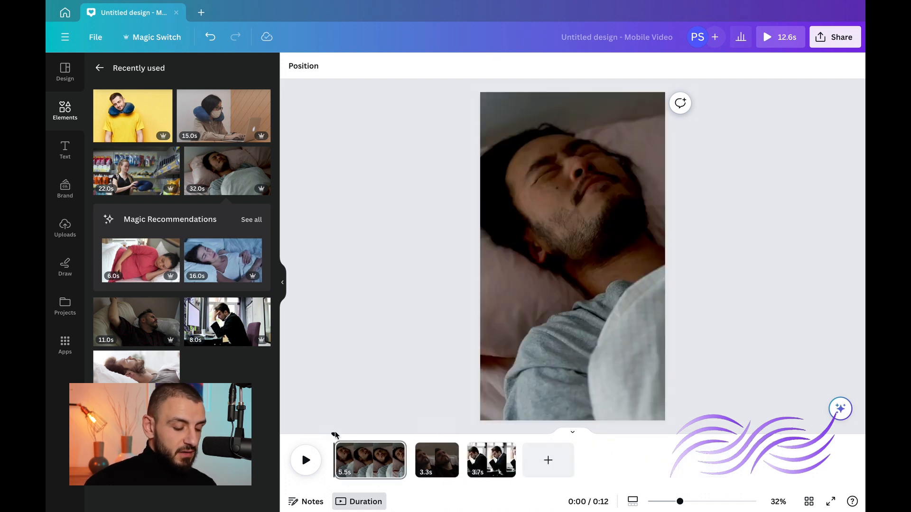
left_click_drag(334, 434, 396, 433)
key("space")
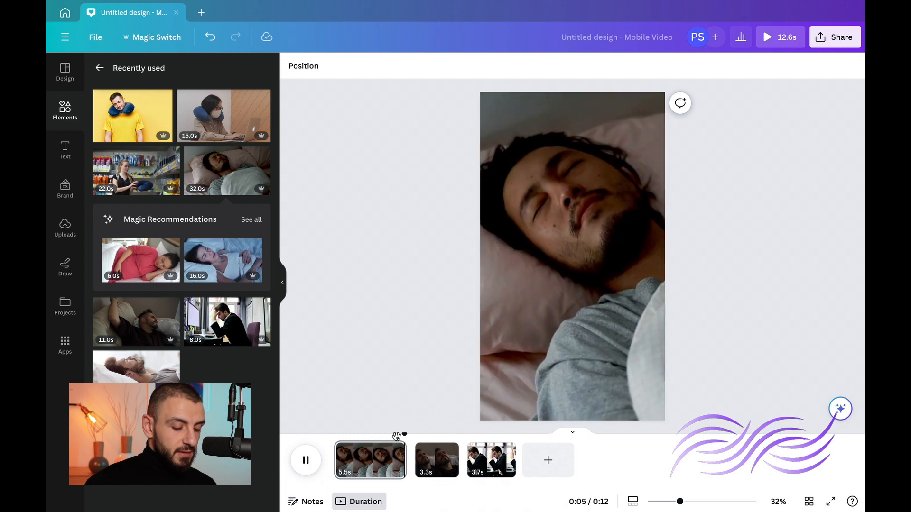
key("space")
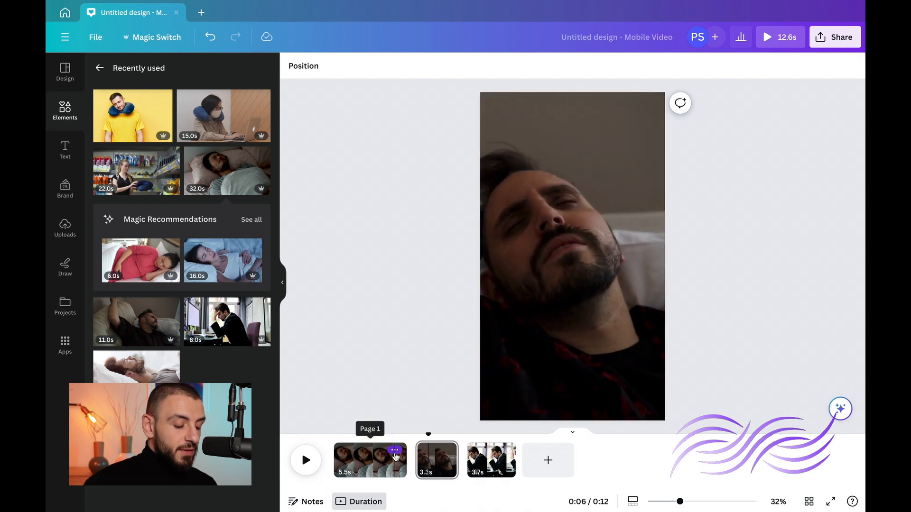
Add a Flow transition after the first page and apply it between all pages
left_click(395, 451)
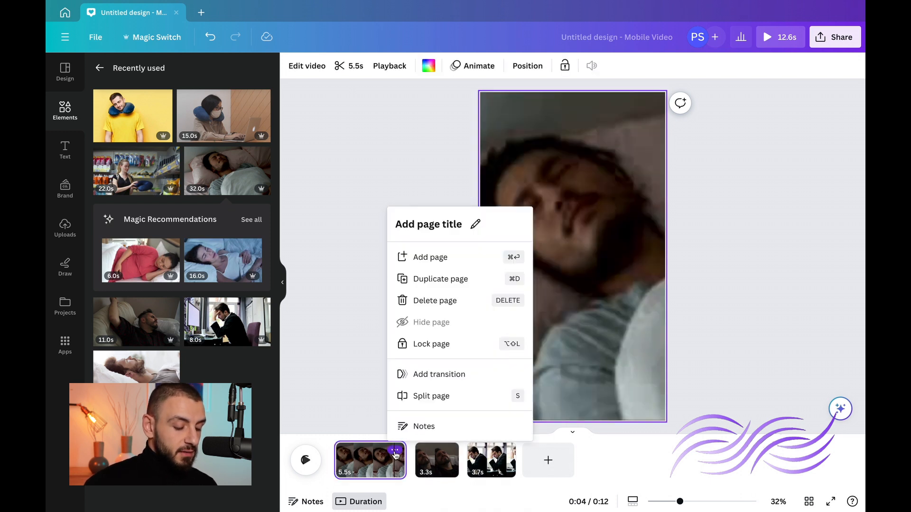
left_click(447, 380)
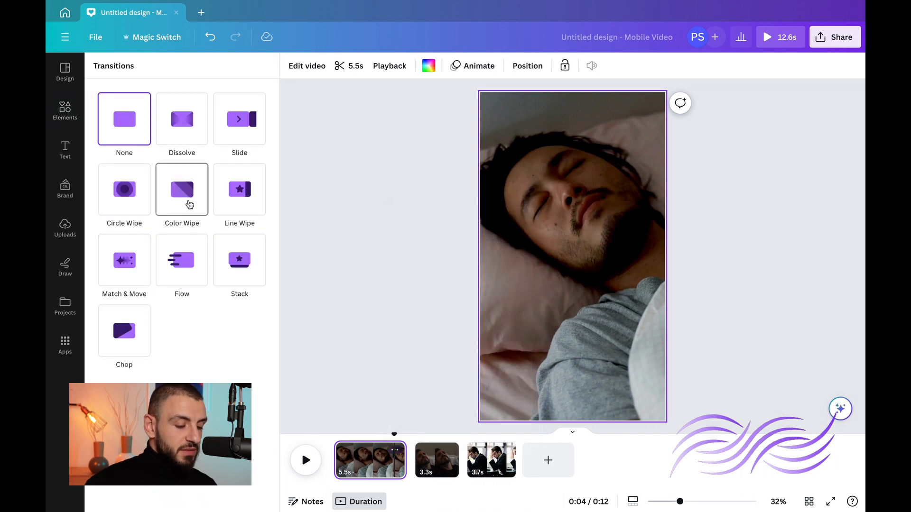
left_click(193, 251)
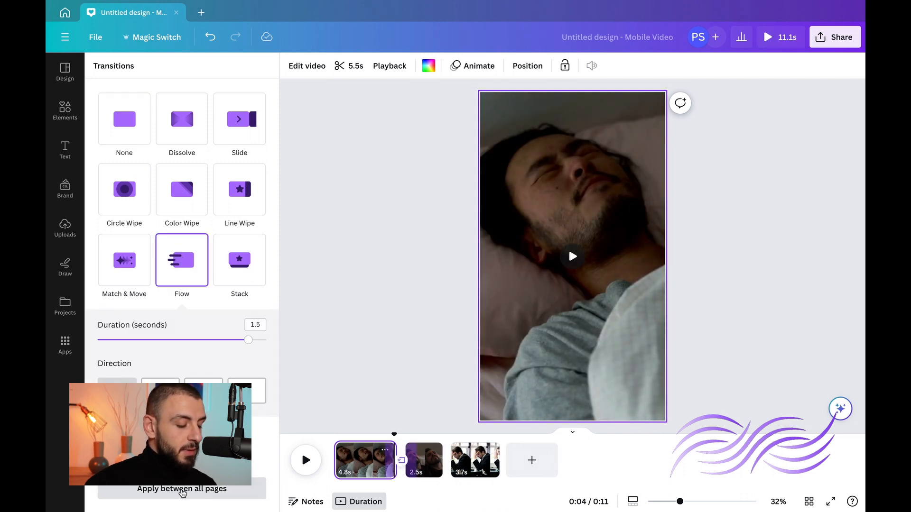
left_click(182, 491)
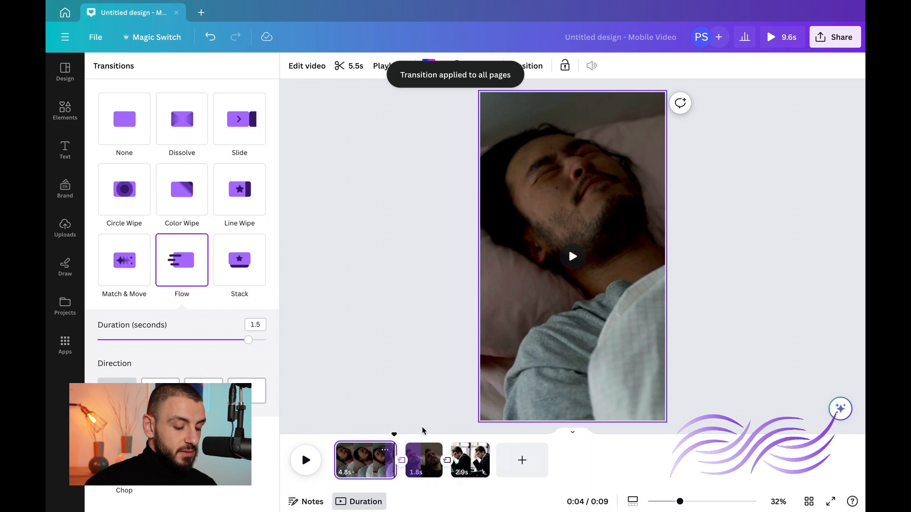
Play the video from near the end of the first clip to review the Flow transitions between the three clips
left_click_drag(394, 435, 378, 434)
key("space")
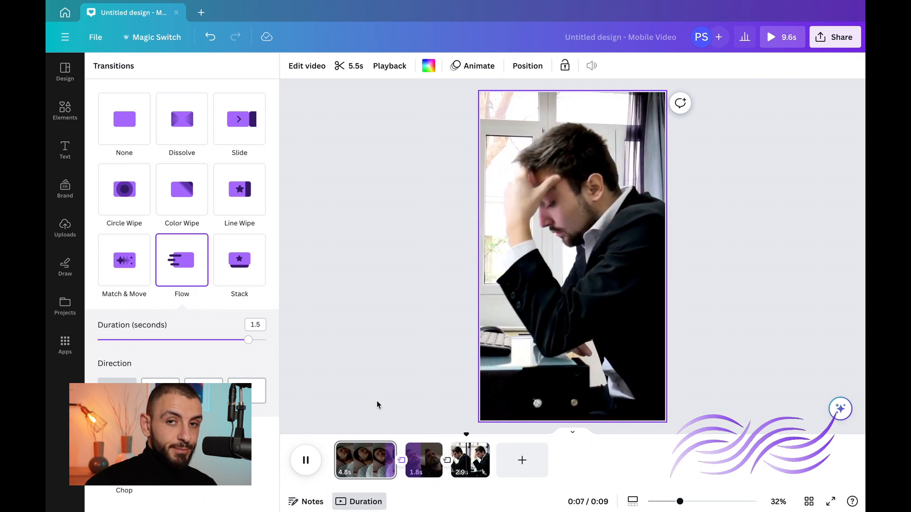
left_click(377, 400)
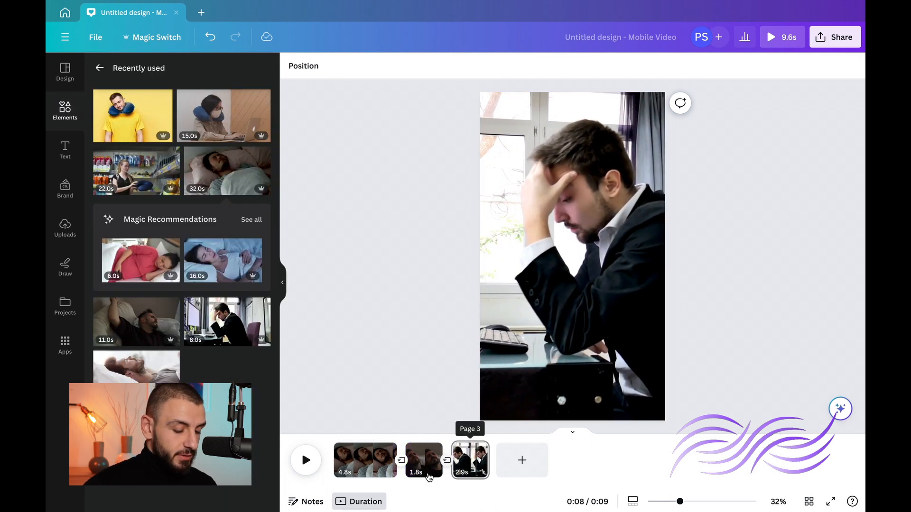
left_click(450, 462)
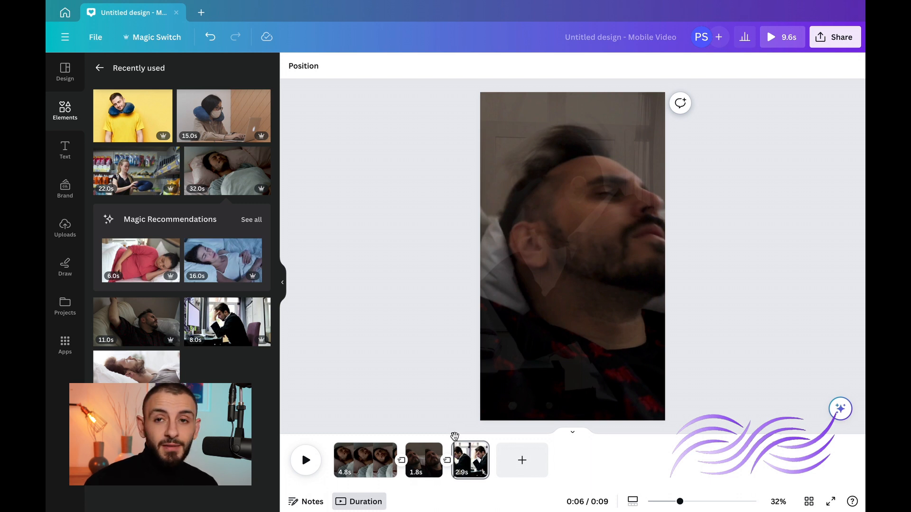
Add a fourth page with the 22-second clip of the woman holding a neck pillow in a shop, set as background
left_click(517, 459)
left_click(130, 180)
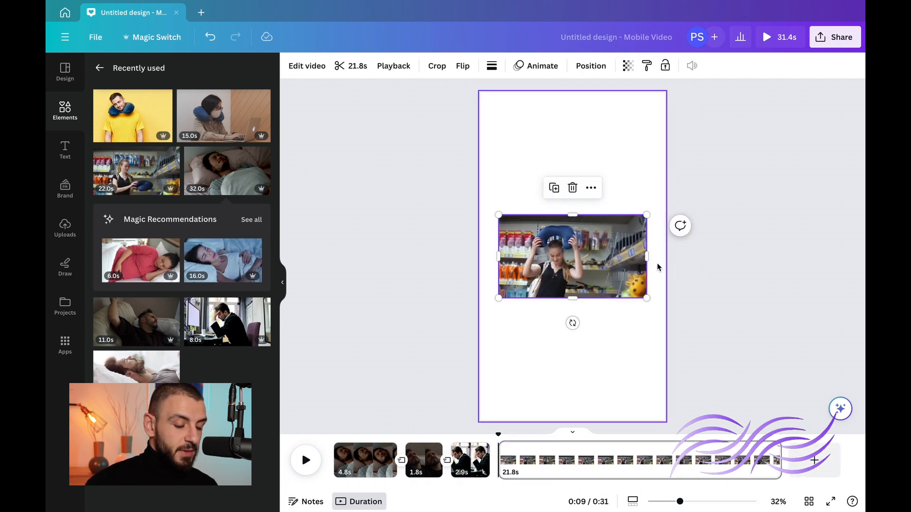
mouse_move(620, 268)
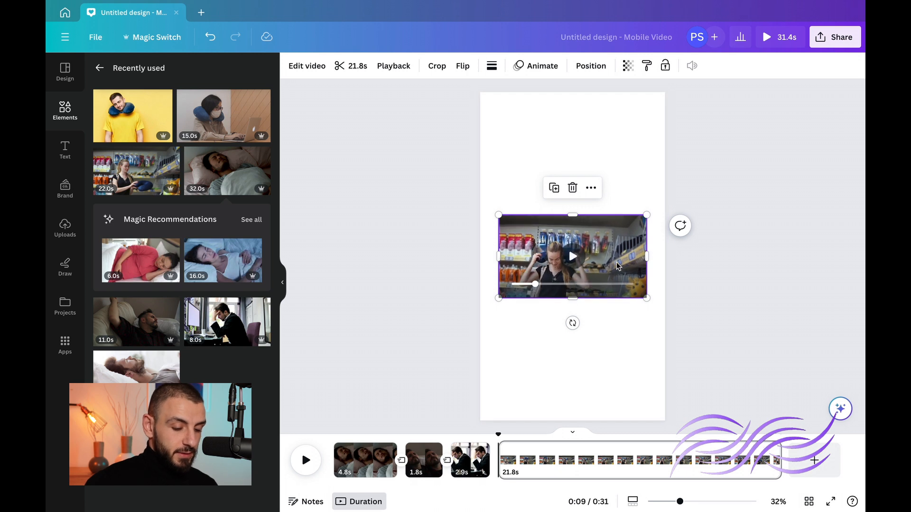
right_click(618, 265)
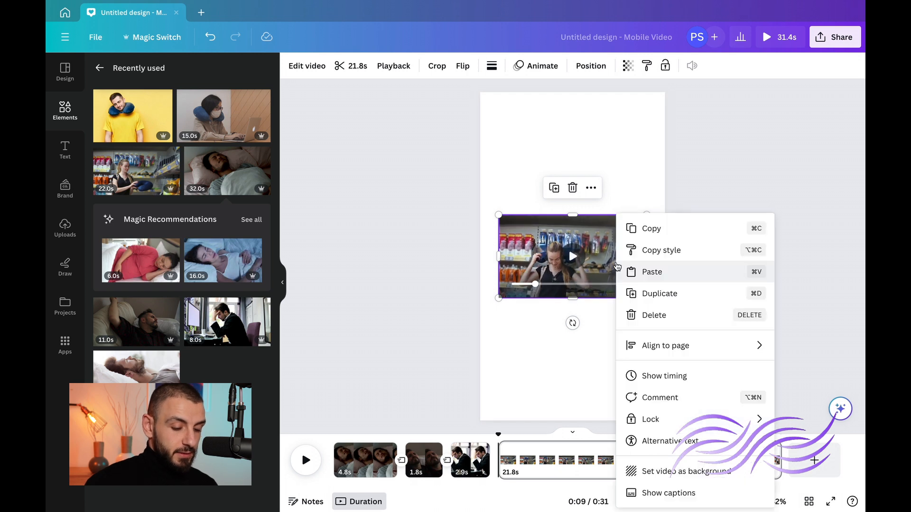
left_click(663, 479)
Trim the neck-pillow shop clip on the fourth page at both its start and end, down to 6.7 seconds
left_click(572, 259)
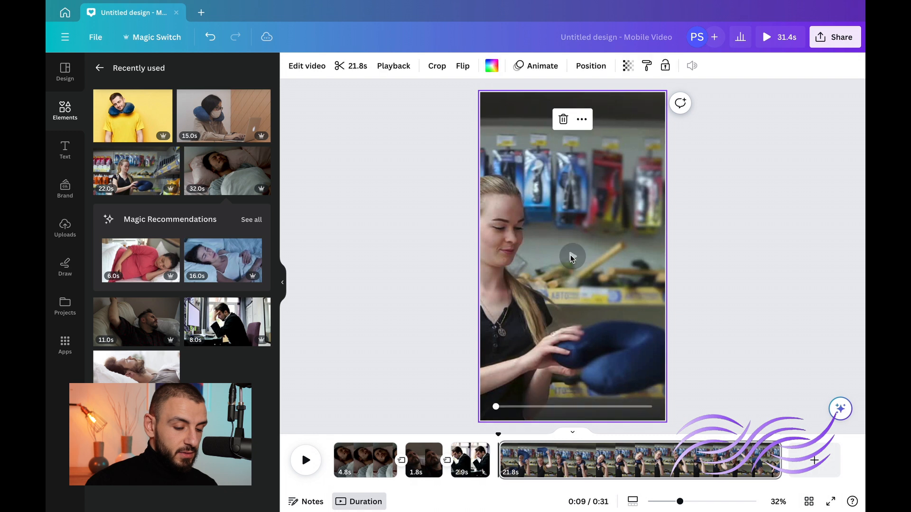
left_click_drag(781, 465, 708, 462)
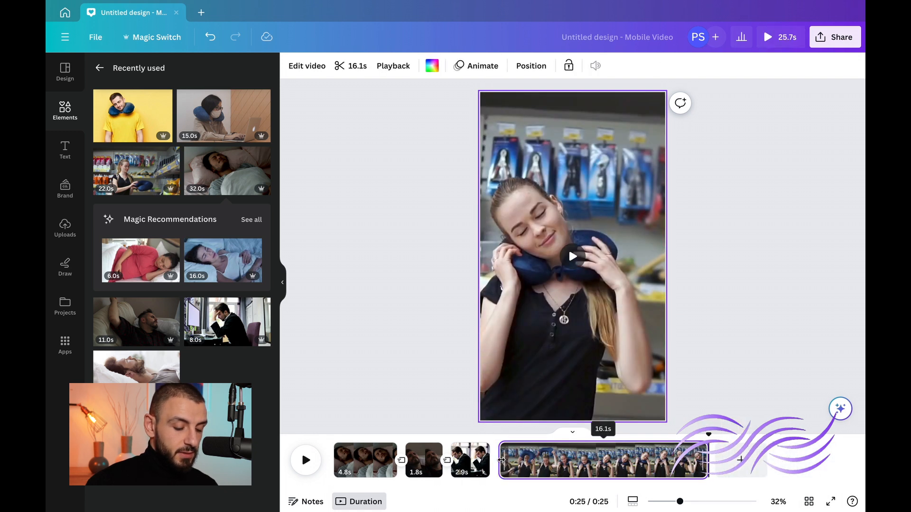
left_click_drag(502, 461, 587, 464)
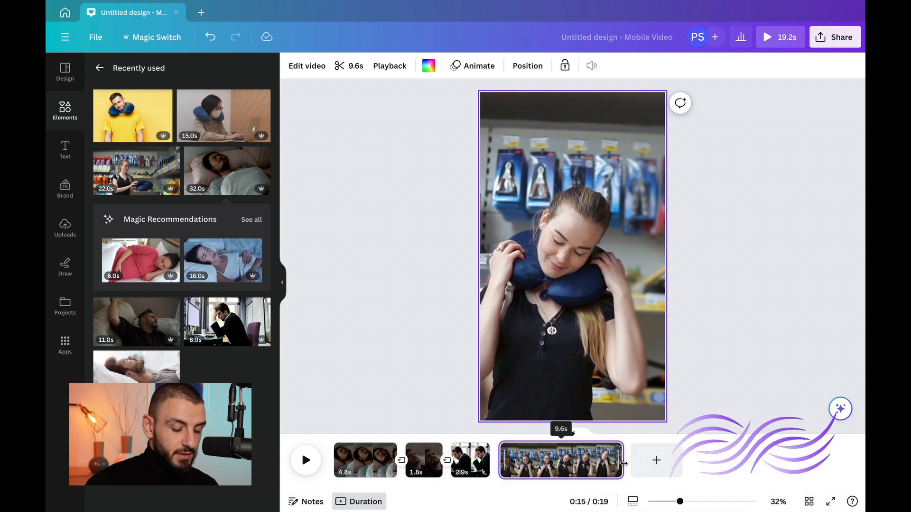
left_click_drag(623, 463, 586, 463)
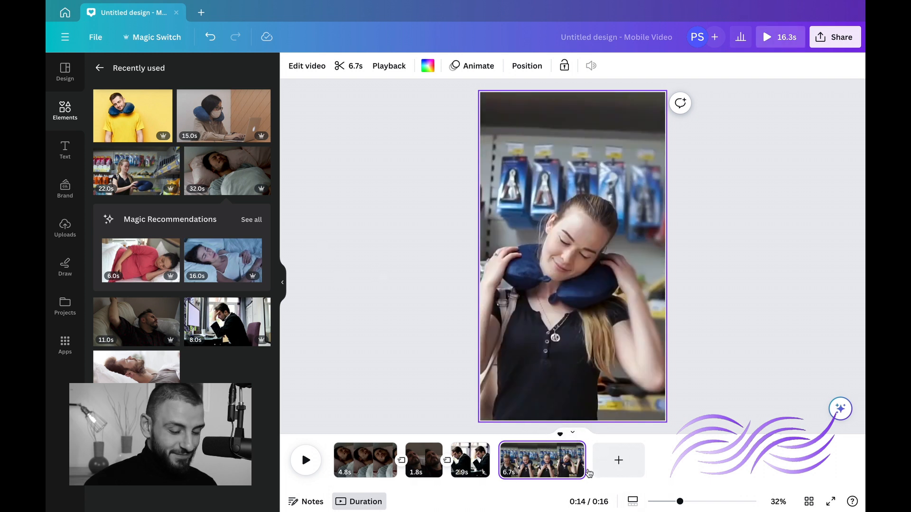
Add a fifth page with the 15-second clip of the masked woman wearing a neck pillow
left_click(626, 468)
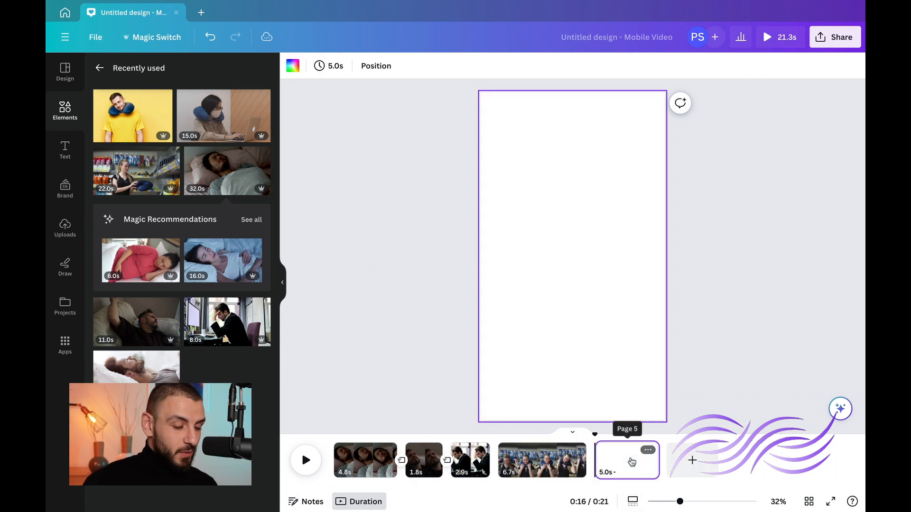
left_click(228, 119)
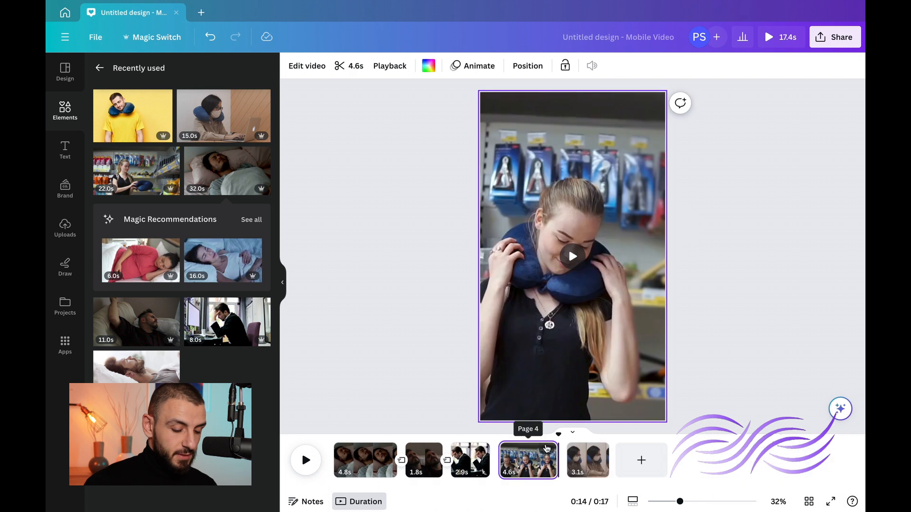
Add a transition after the fourth page, apply it to all pages, and play the video to check it
left_click(547, 452)
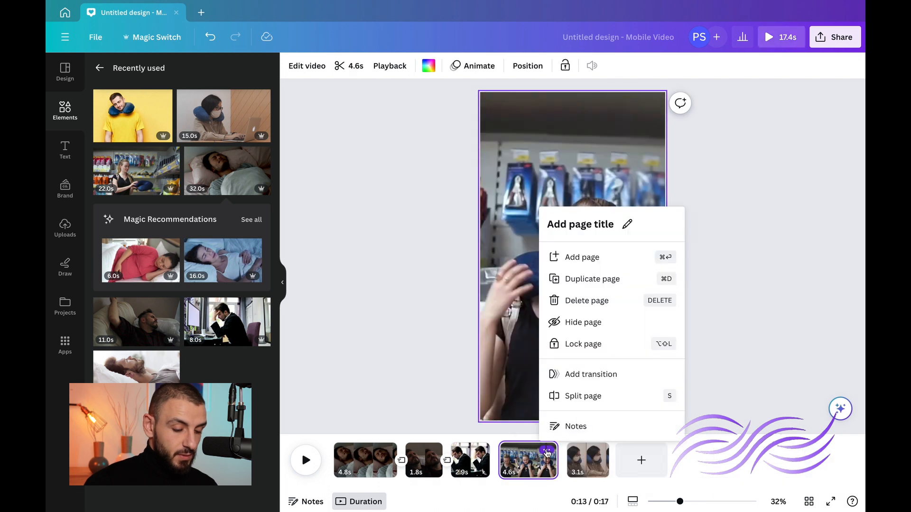
left_click(617, 375)
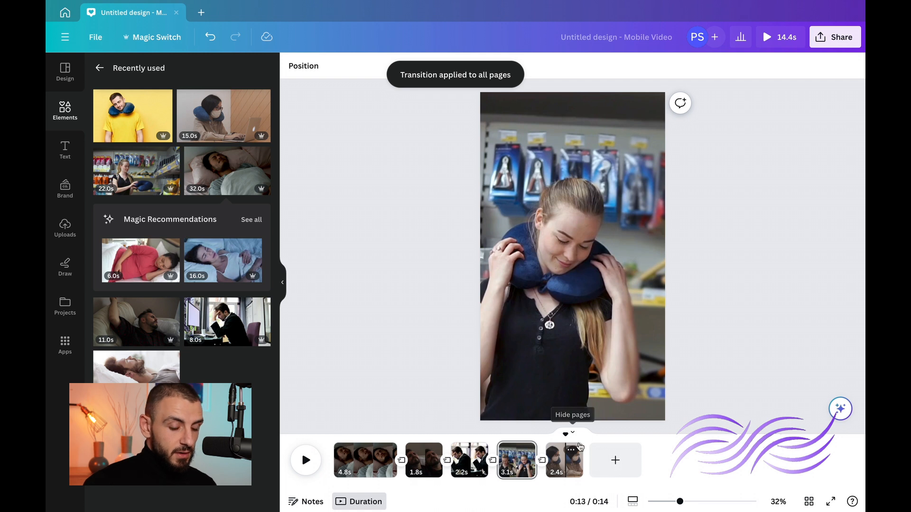
left_click(306, 460)
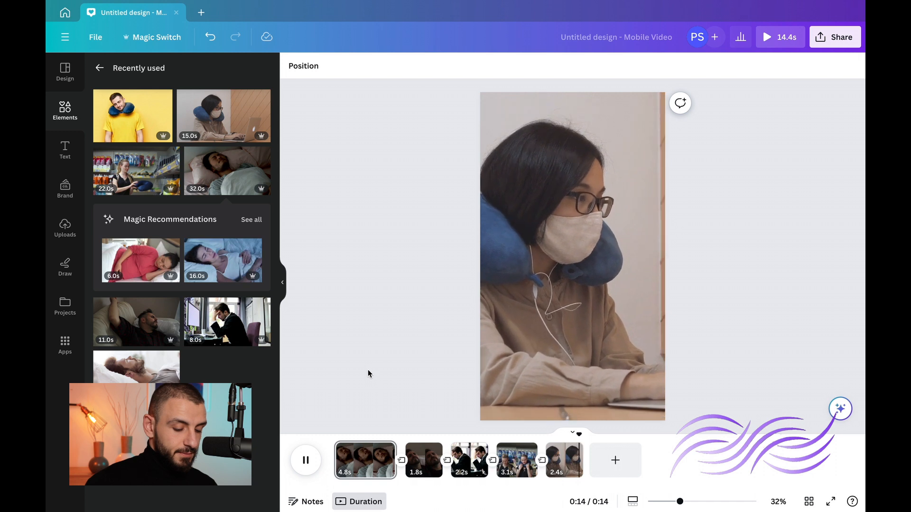
Add a sixth page with the photo of the yellow-shirted man in a neck pillow as background, and play the video's ending
left_click(617, 461)
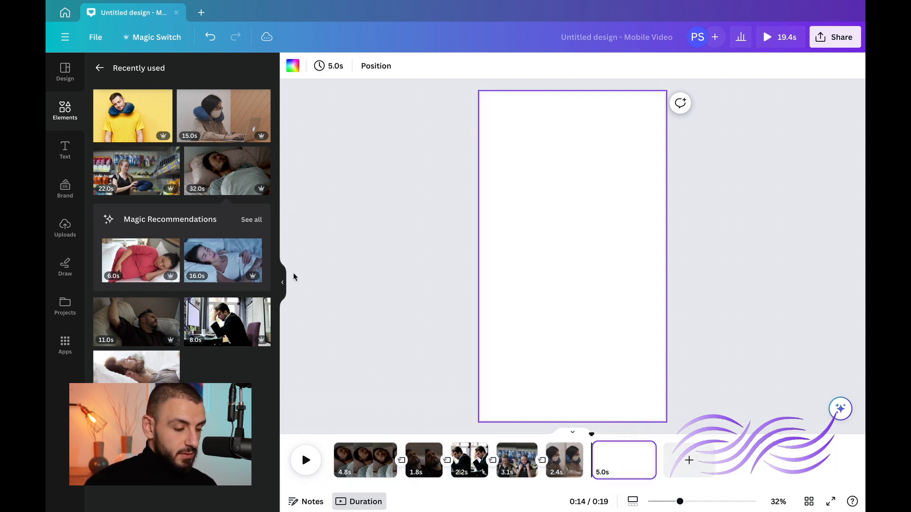
left_click(133, 131)
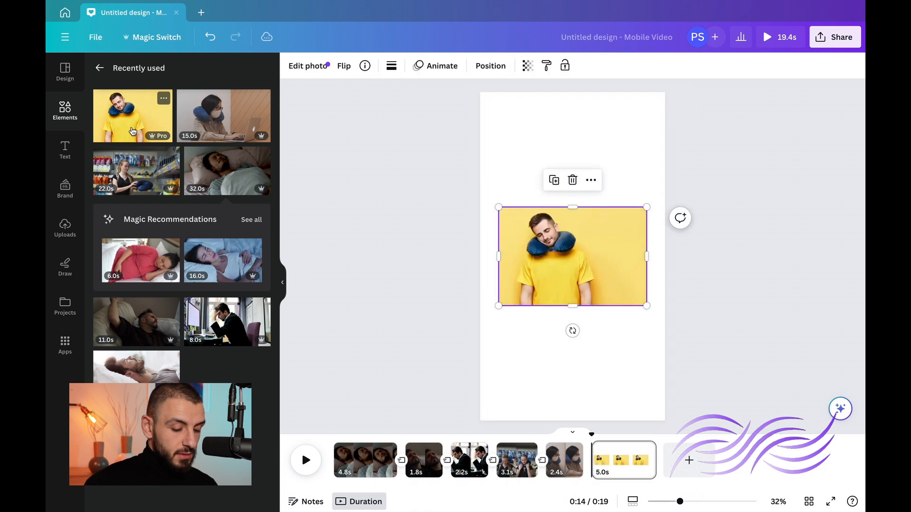
right_click(546, 265)
left_click(590, 472)
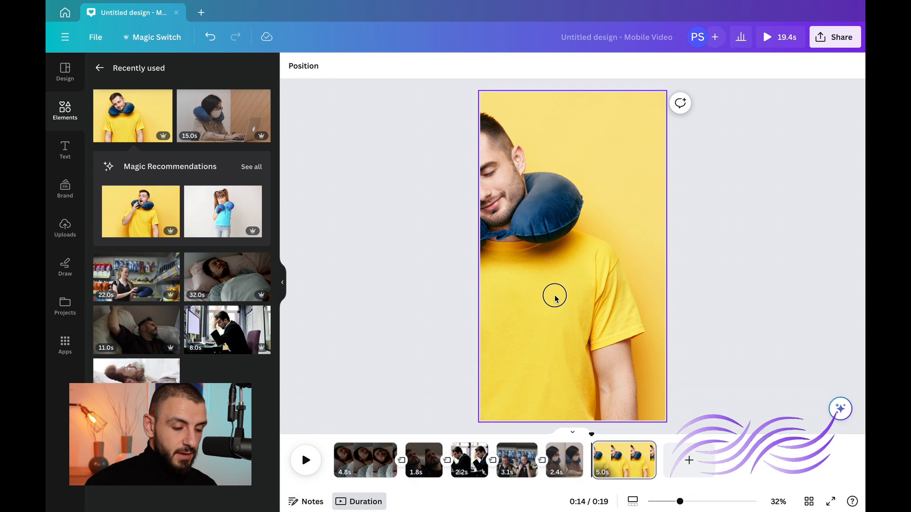
key("space")
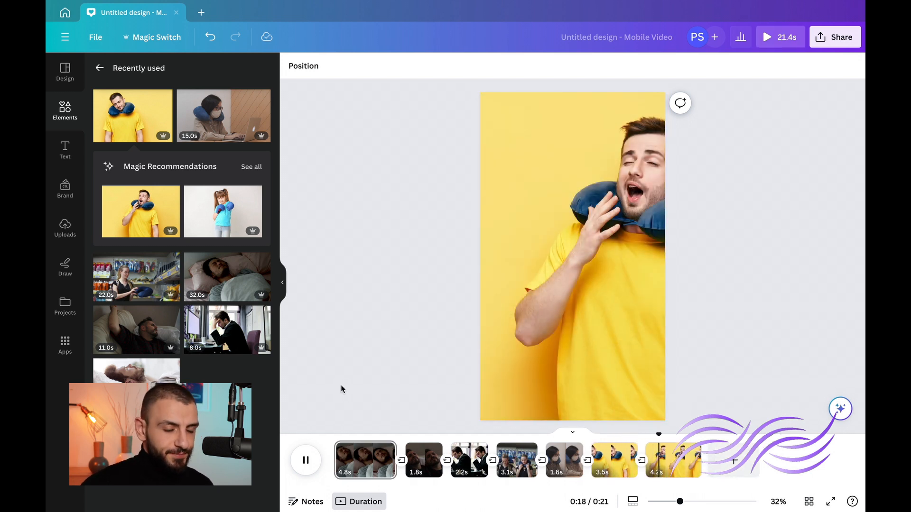
key("space")
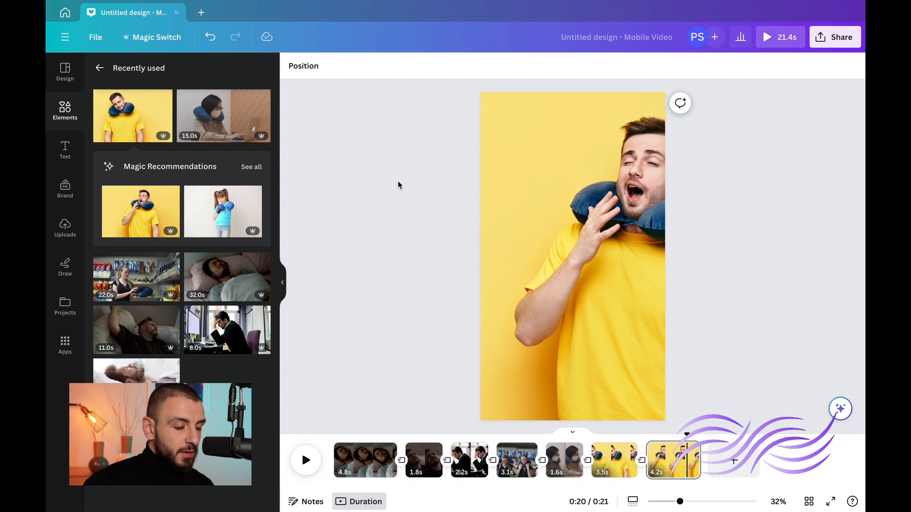
Browse the ready-made font combinations for a text style that suits the video
left_click(64, 150)
scroll(194, 279, "down", 3)
scroll(194, 284, "down", 7)
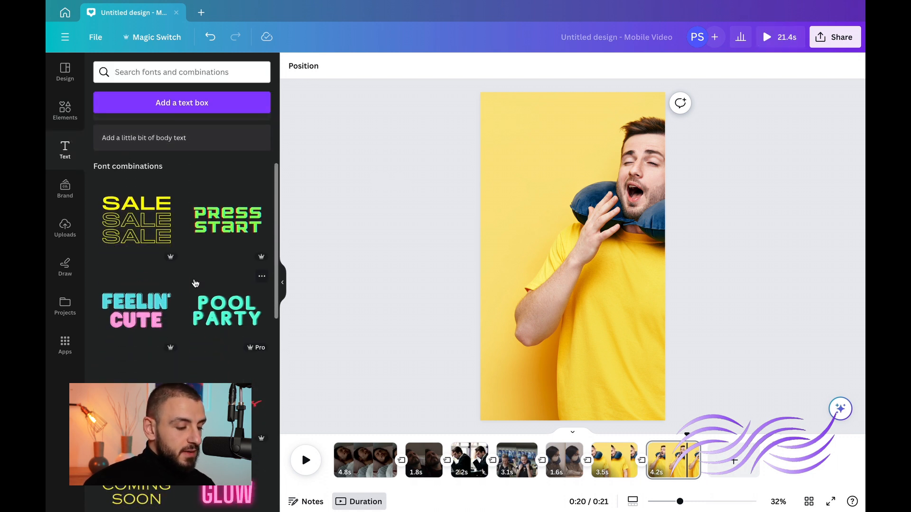
scroll(194, 283, "down", 10)
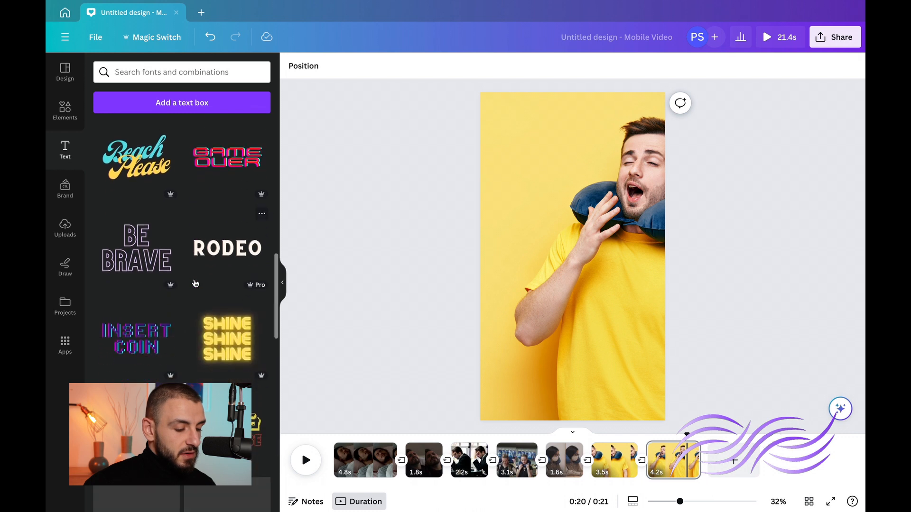
scroll(195, 283, "down", 5)
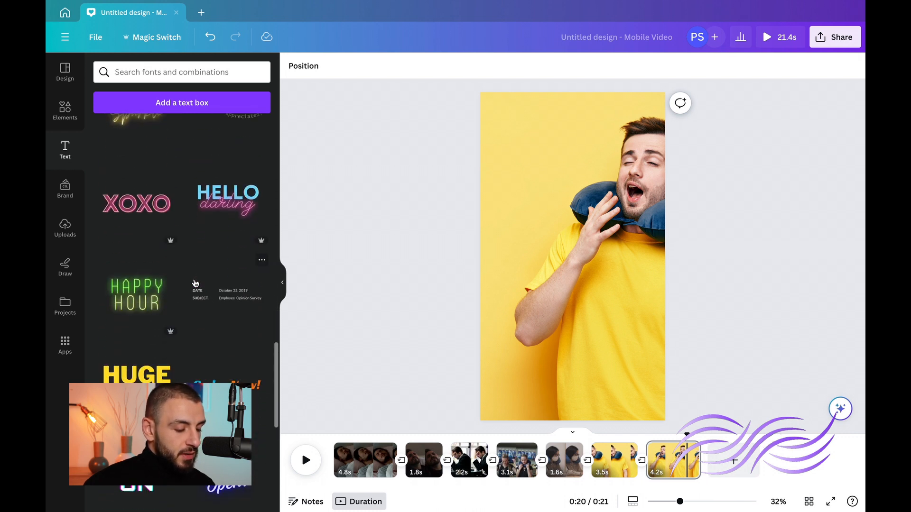
scroll(195, 283, "down", 5)
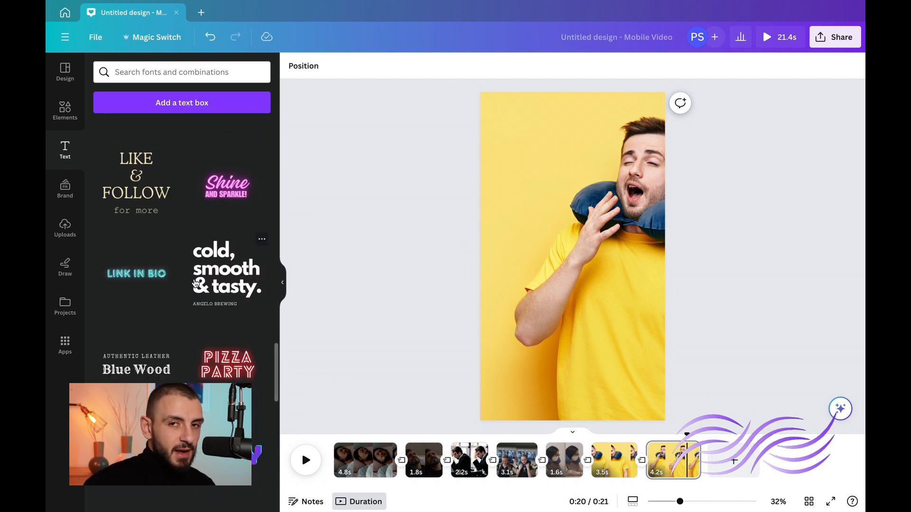
scroll(195, 283, "down", 5)
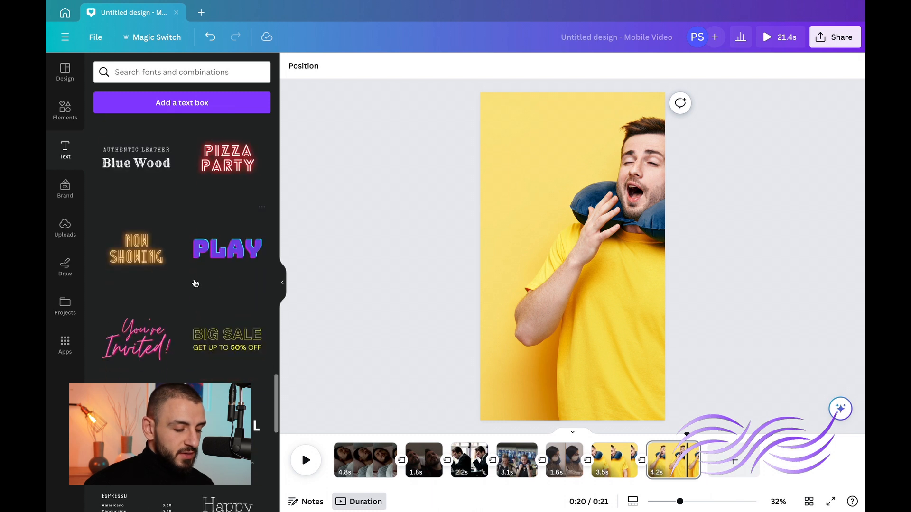
scroll(194, 284, "up", 7)
scroll(195, 283, "up", 5)
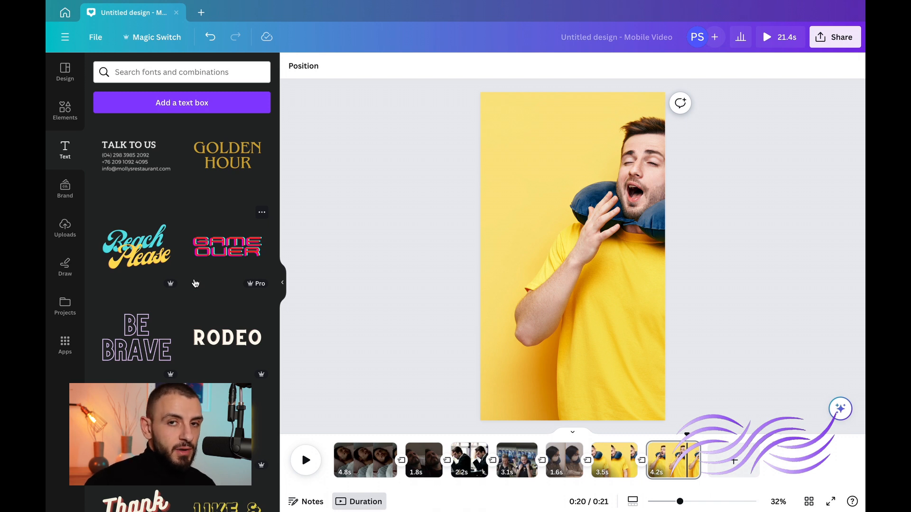
scroll(195, 283, "up", 10)
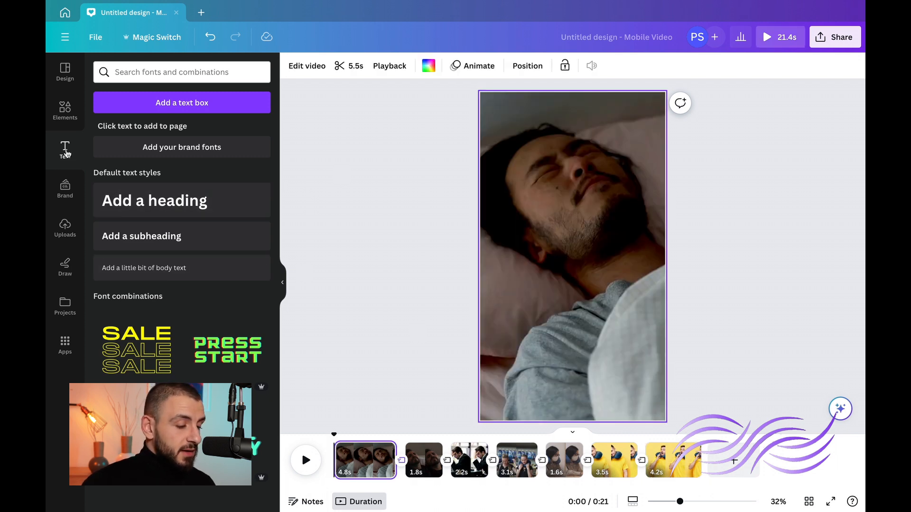
Add a text box reading "problems while sleeping?" to the first page
left_click(172, 111)
type("prob")
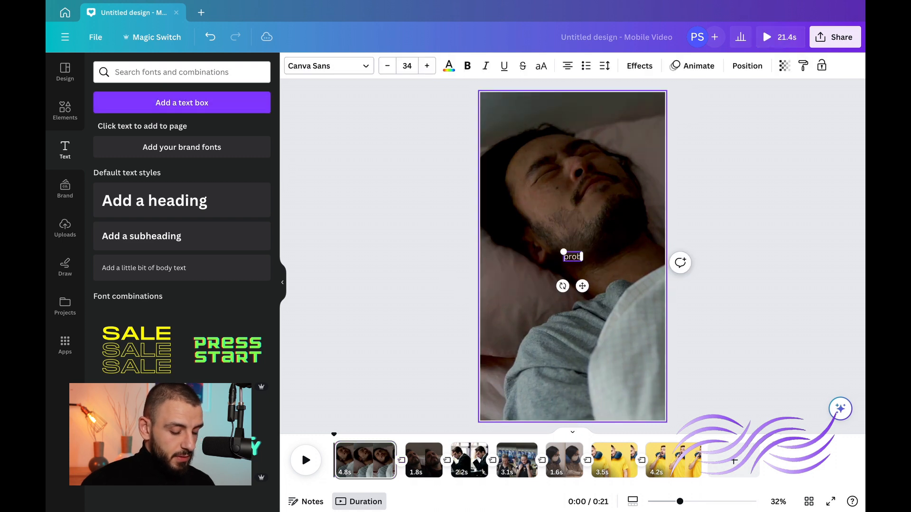
type("lems while sleep")
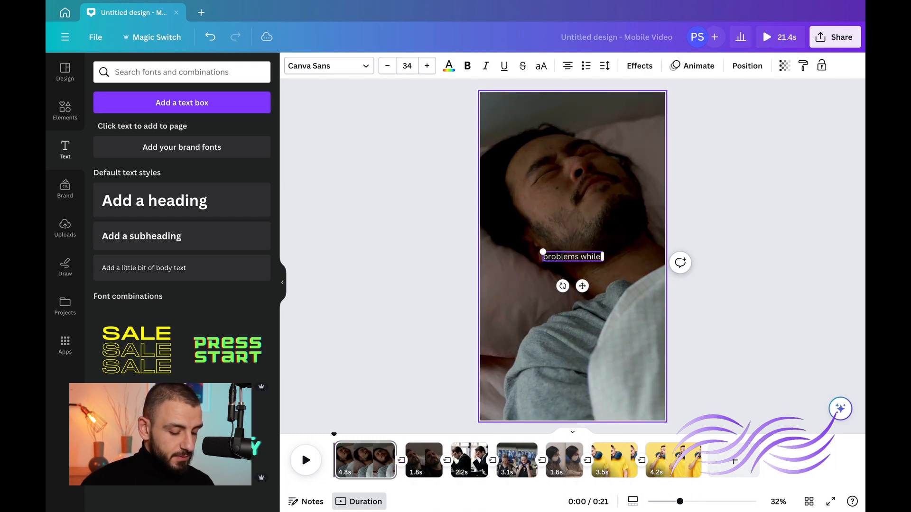
type("ing?")
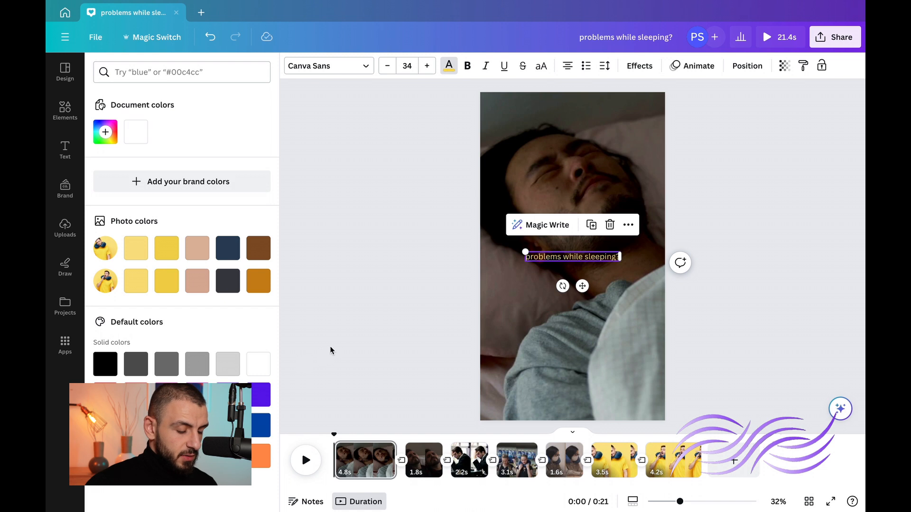
Color the "problems while sleeping?" text yellow and set its font to Helvetica World
left_click(443, 144)
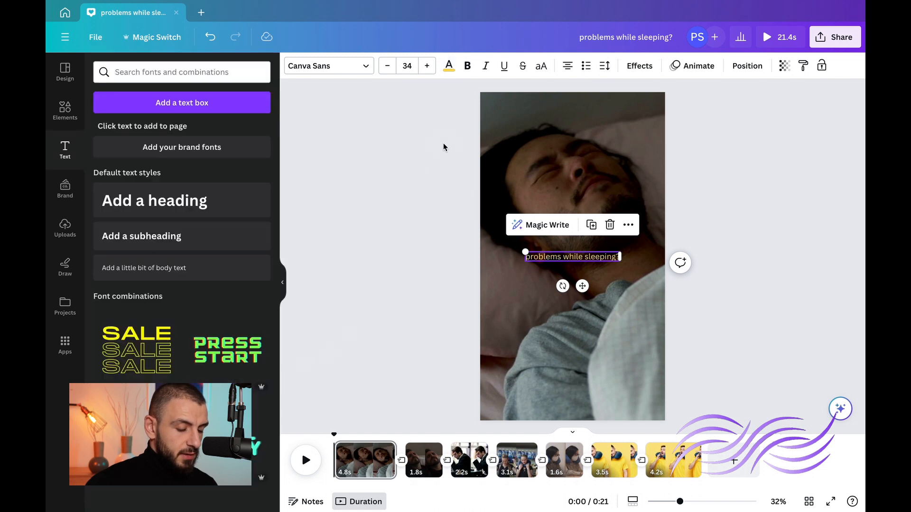
left_click(443, 145)
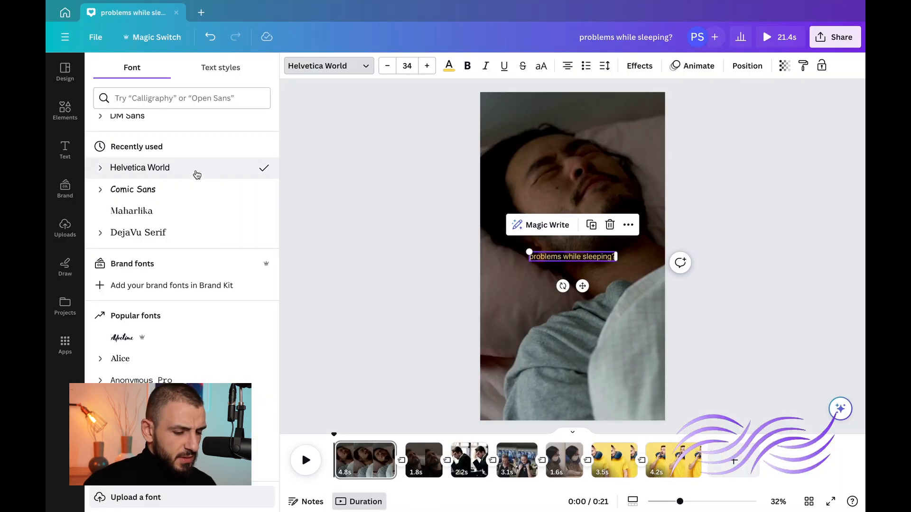
left_click(330, 244)
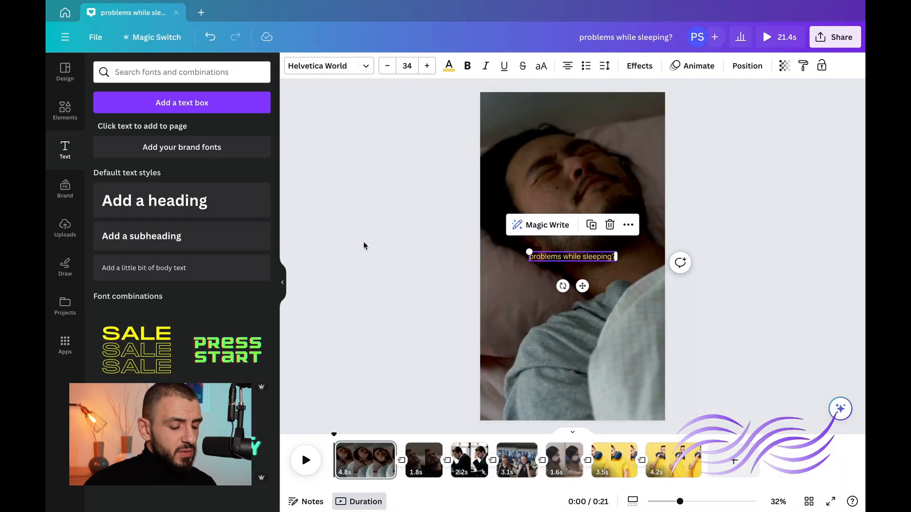
left_click(376, 245)
left_click(583, 263)
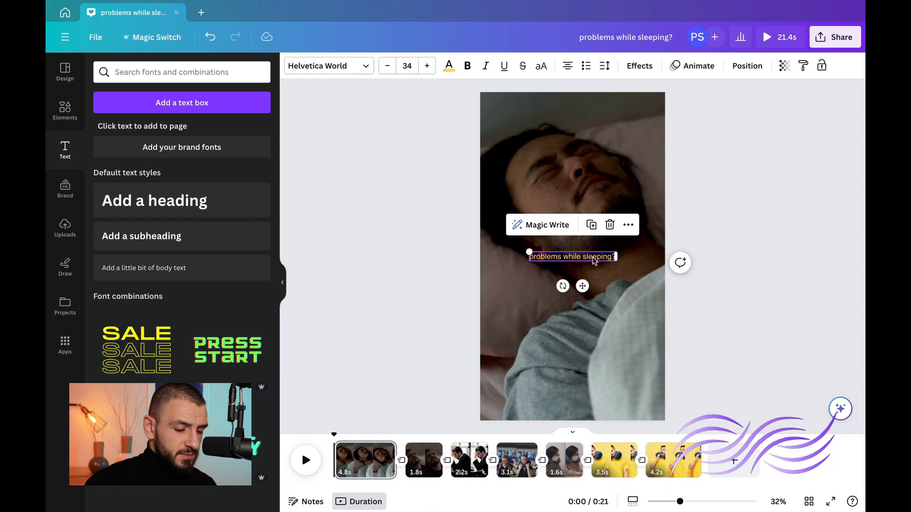
Enlarge the caption to size 65.3 and center it in the lower part of the frame
left_click_drag(532, 252, 480, 247)
left_click_drag(546, 267, 576, 352)
left_click_drag(507, 340, 481, 302)
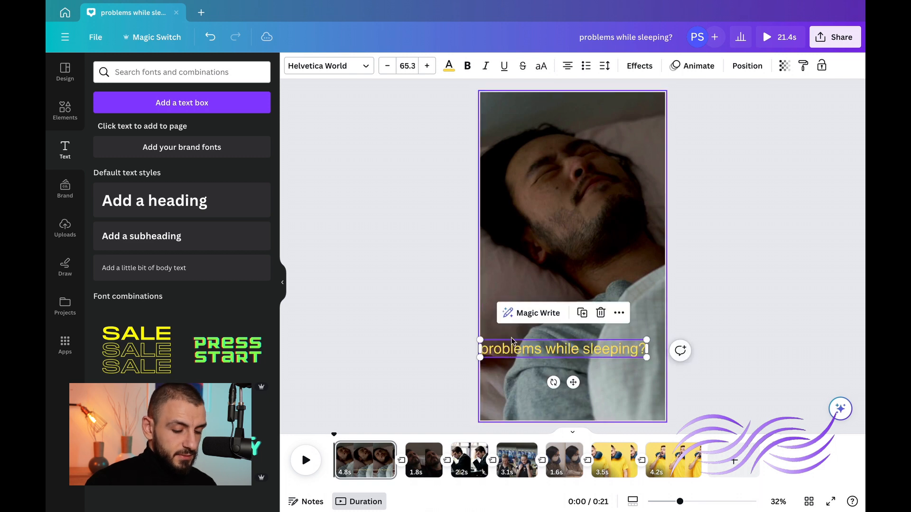
left_click_drag(516, 351, 525, 351)
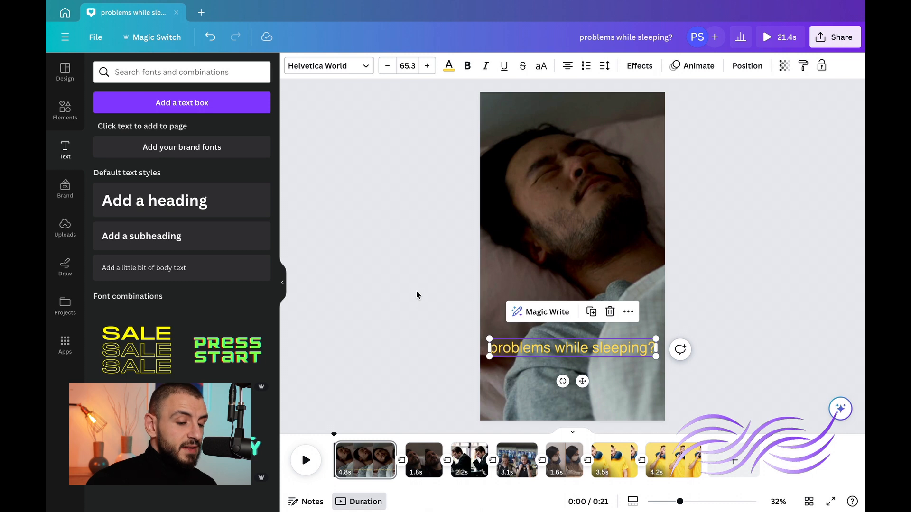
Try a Shadow effect on the caption with offset 54 and blur 84
left_click(639, 66)
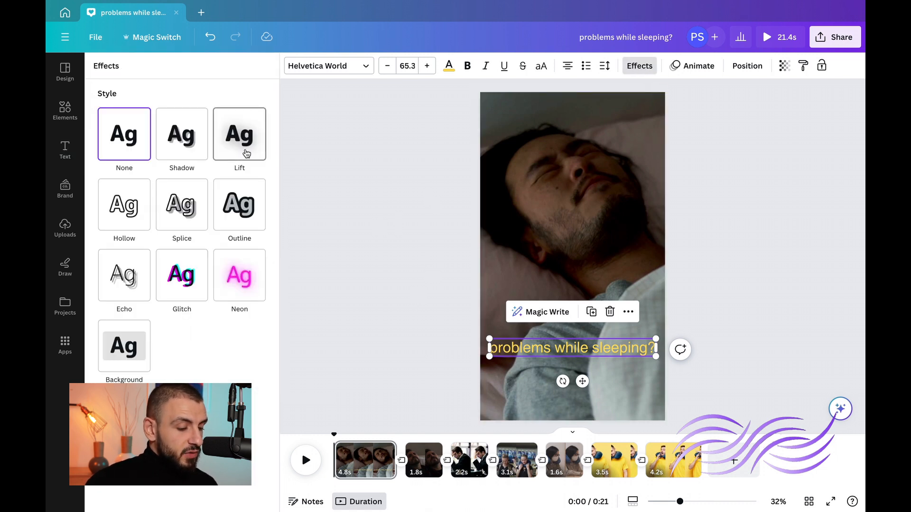
left_click(198, 152)
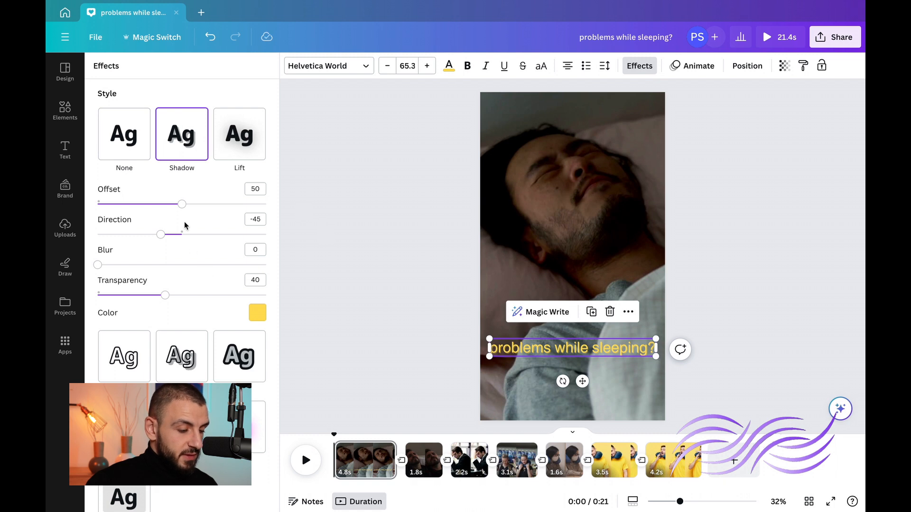
left_click_drag(185, 204, 189, 243)
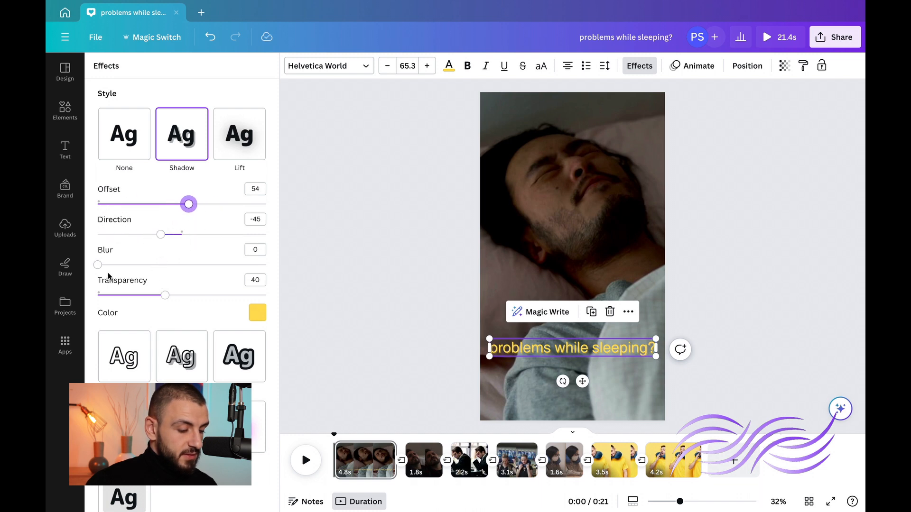
left_click_drag(98, 265, 239, 265)
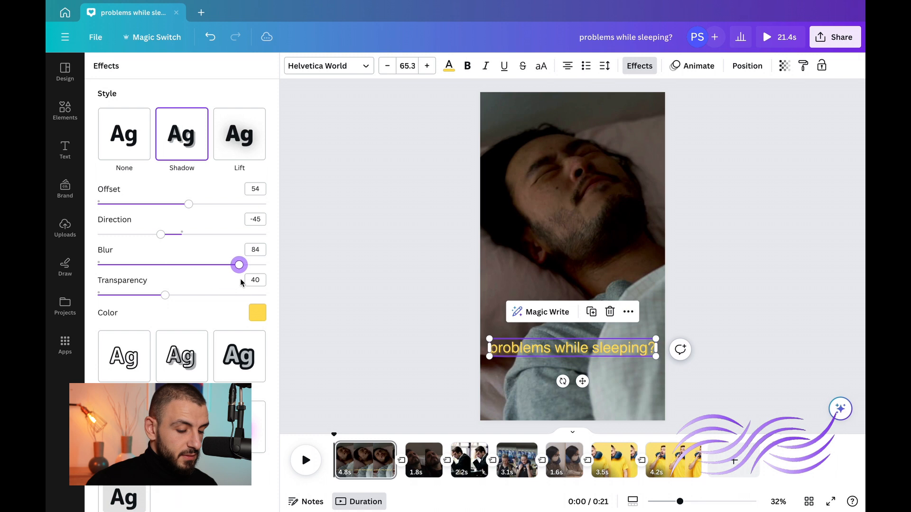
scroll(193, 321, "down", 3)
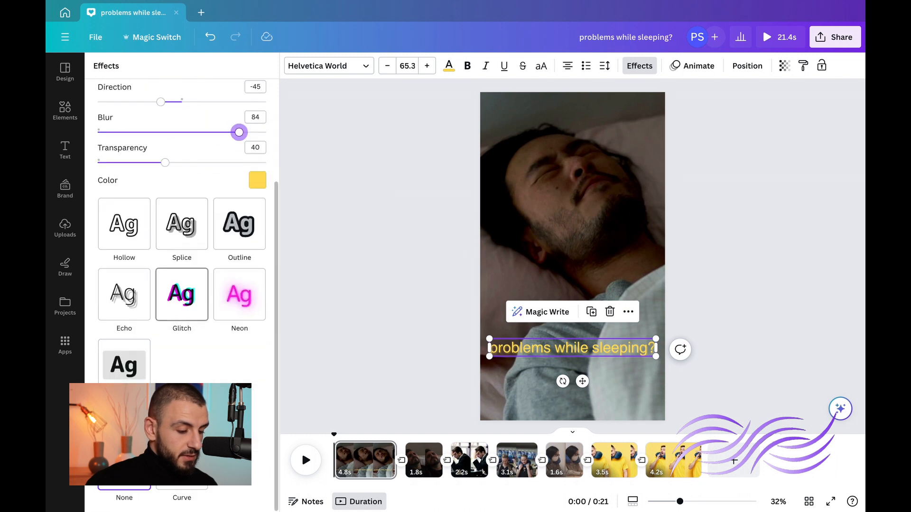
Apply the Echo effect to the caption and reduce its offset slightly
left_click(132, 299)
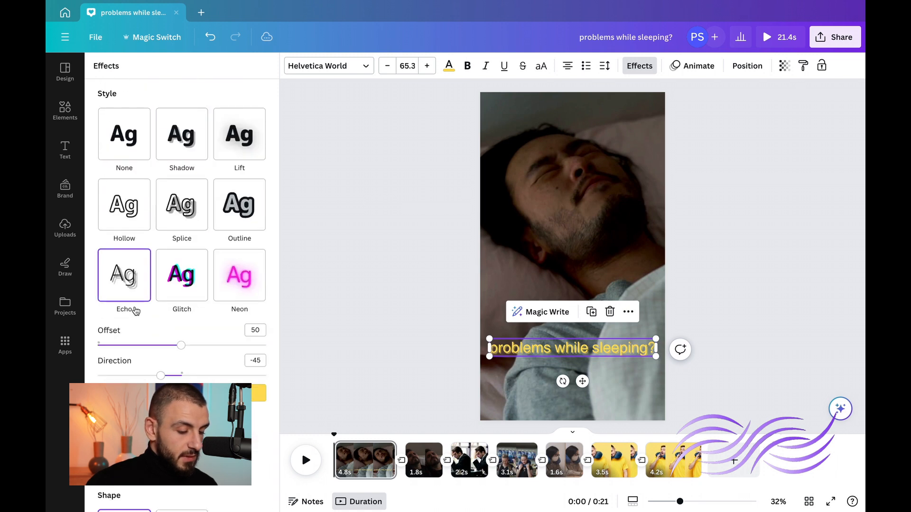
mouse_move(181, 345)
left_mouse_down()
mouse_move(212, 345)
mouse_move(152, 347)
mouse_move(170, 348)
left_mouse_up()
left_click(327, 320)
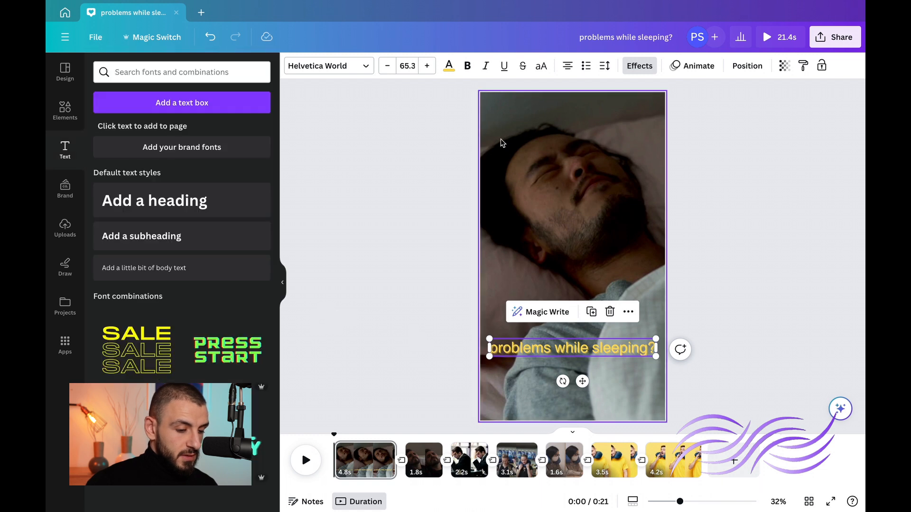
Make the caption bold and uppercase at size 77.4, and give it the Pan text animation
left_click(467, 67)
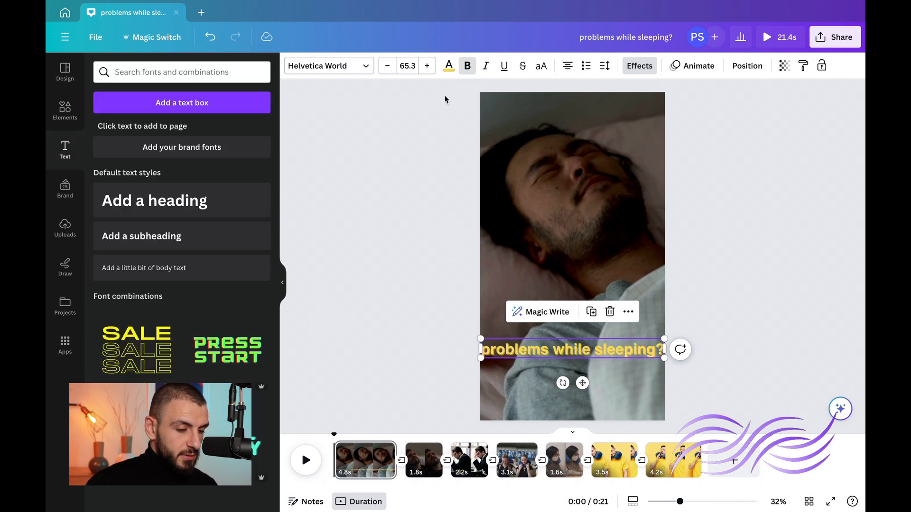
left_click(541, 65)
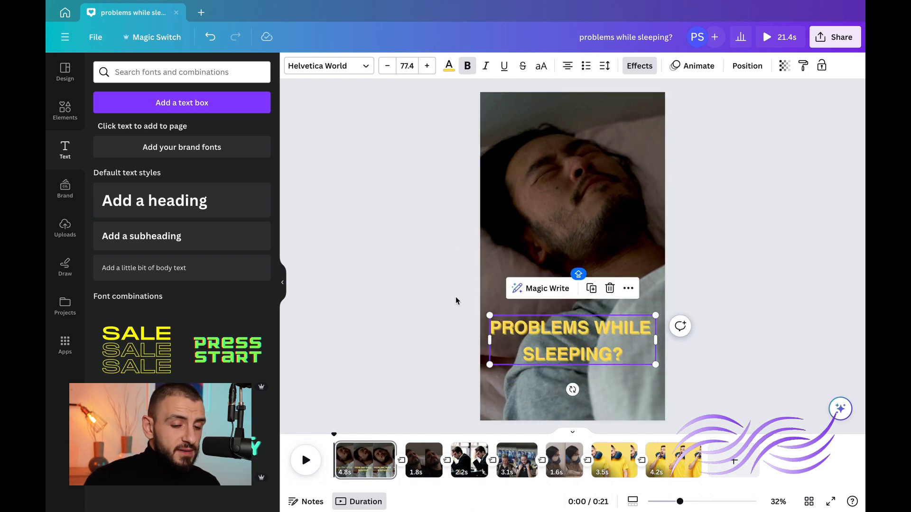
left_click(693, 66)
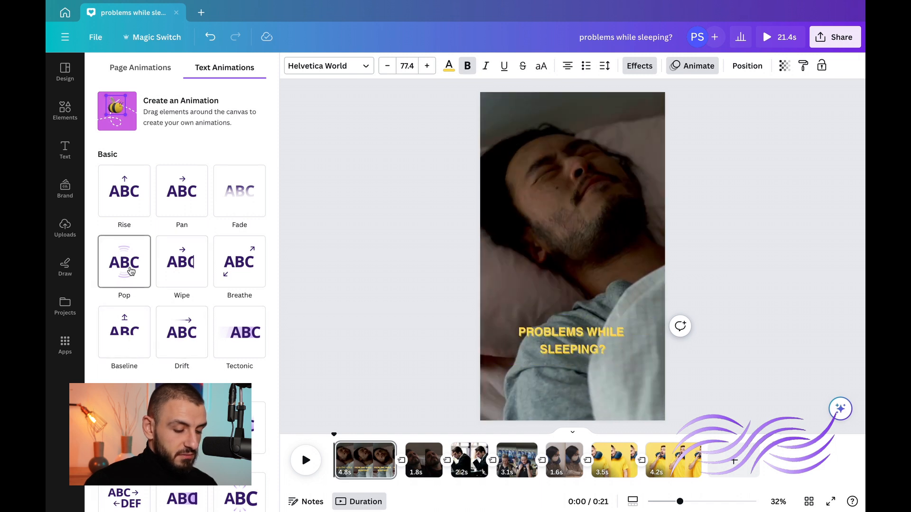
left_click(184, 195)
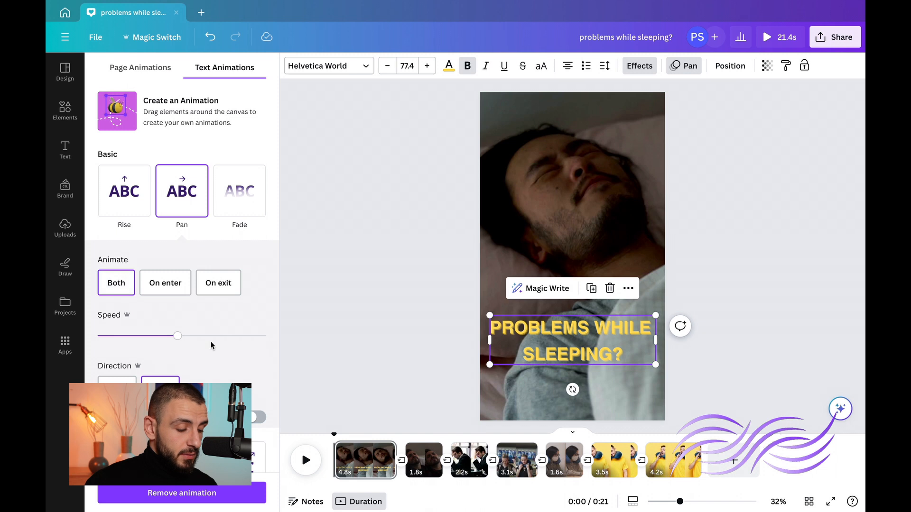
Set the first caption's Pan animation to maximum speed and play the video to preview it
left_click_drag(179, 338, 107, 339)
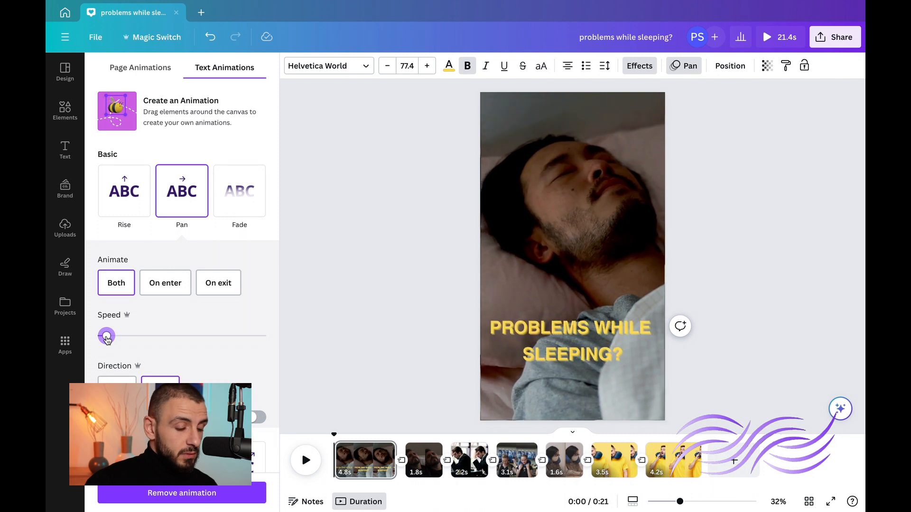
left_click_drag(107, 338, 312, 349)
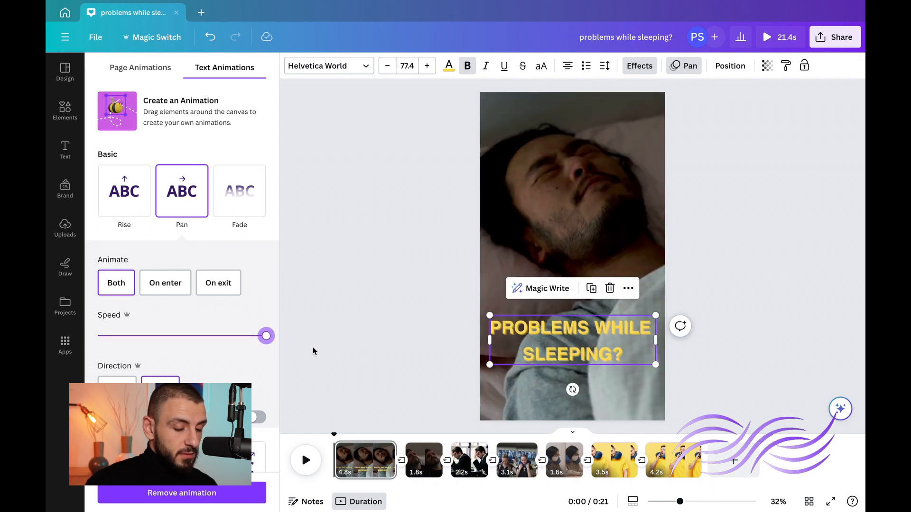
key("Delete")
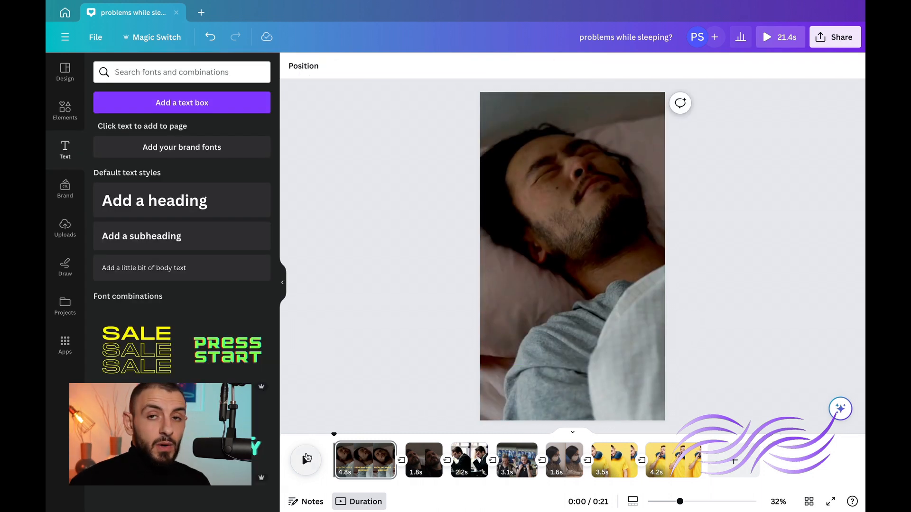
left_click(306, 460)
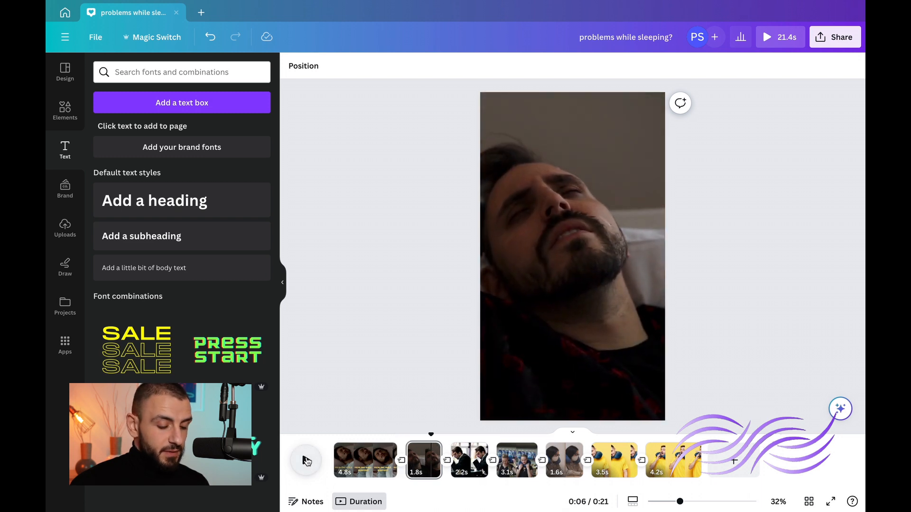
Add a text box reading "POOR SLEEP?" to the second clip
left_click(415, 435)
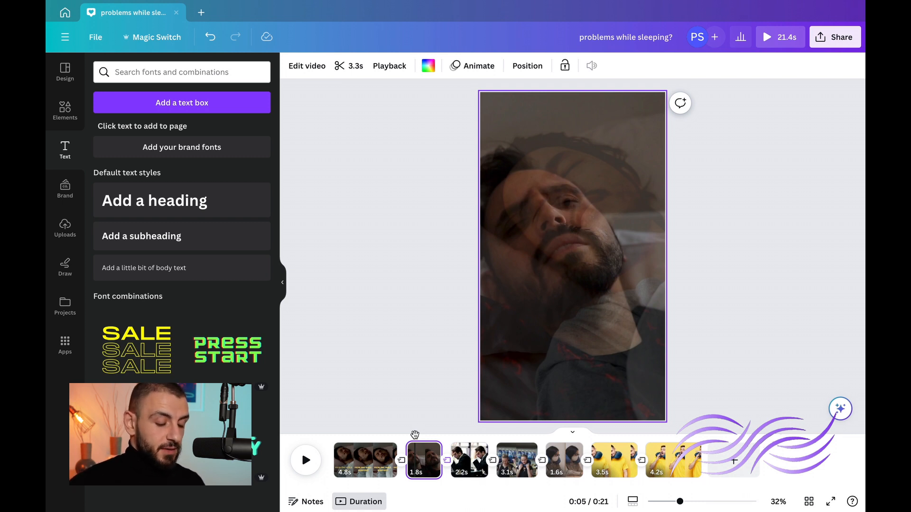
left_click(218, 111)
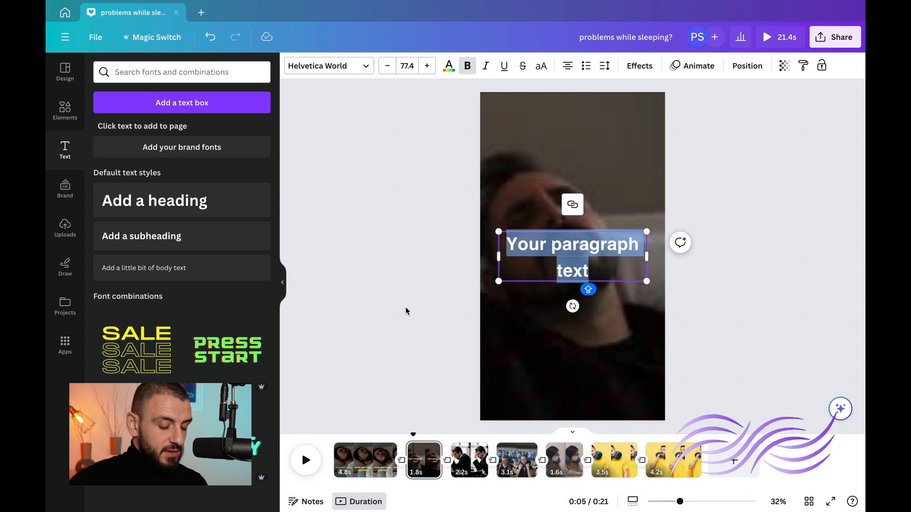
type("P")
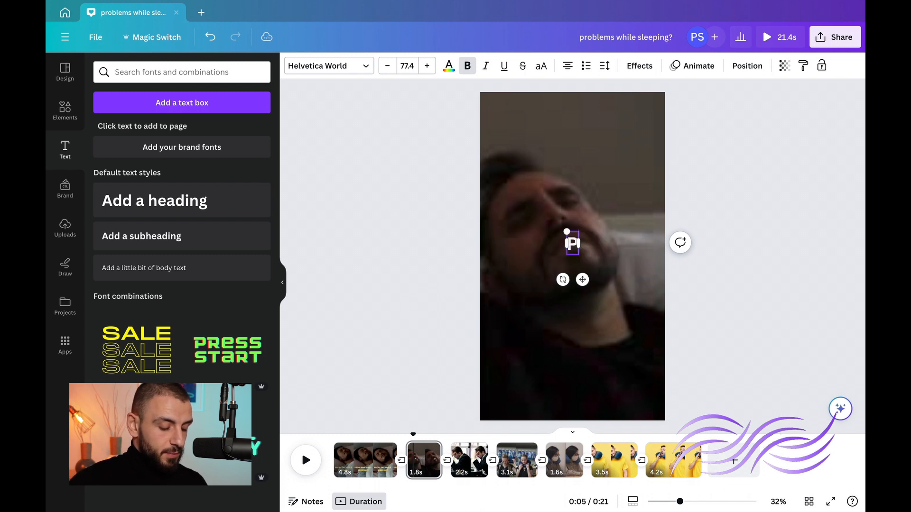
type("OOR SLEEP")
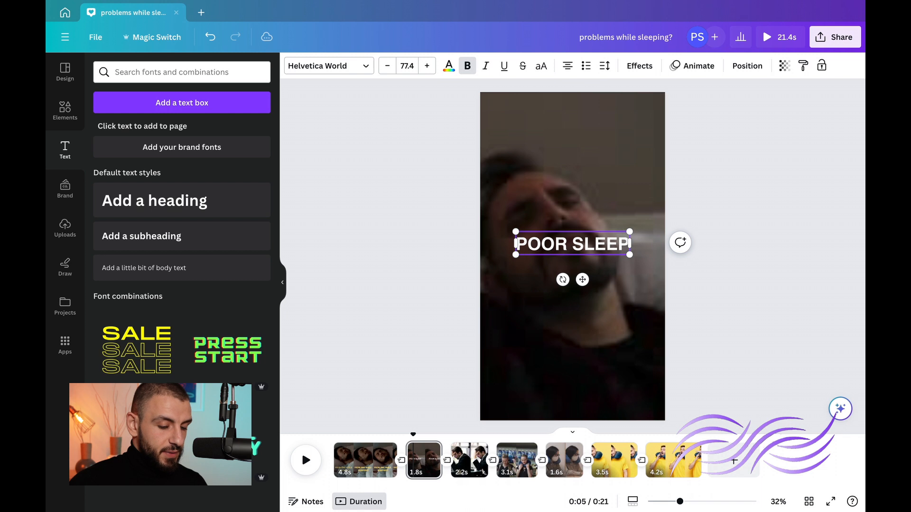
type("?")
Color the "POOR SLEEP?" caption with the document yellow and apply the Echo effect to it
left_click(448, 66)
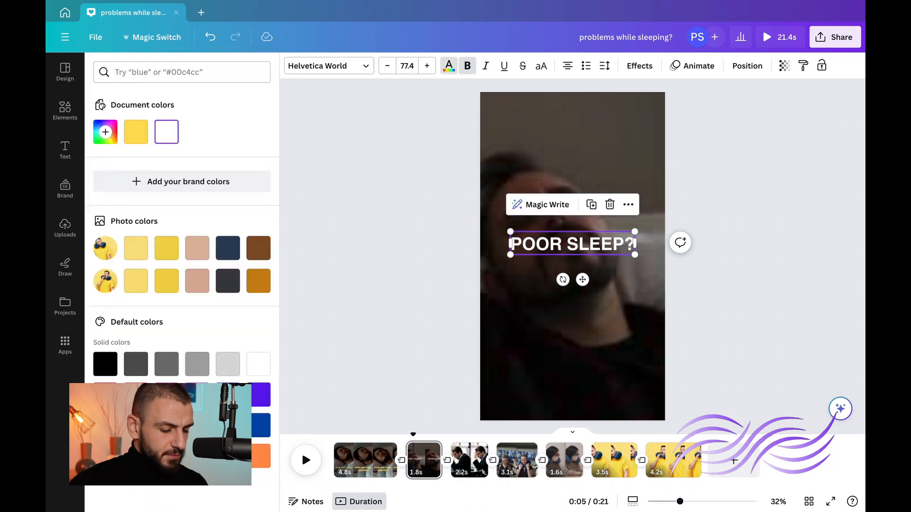
left_click(136, 132)
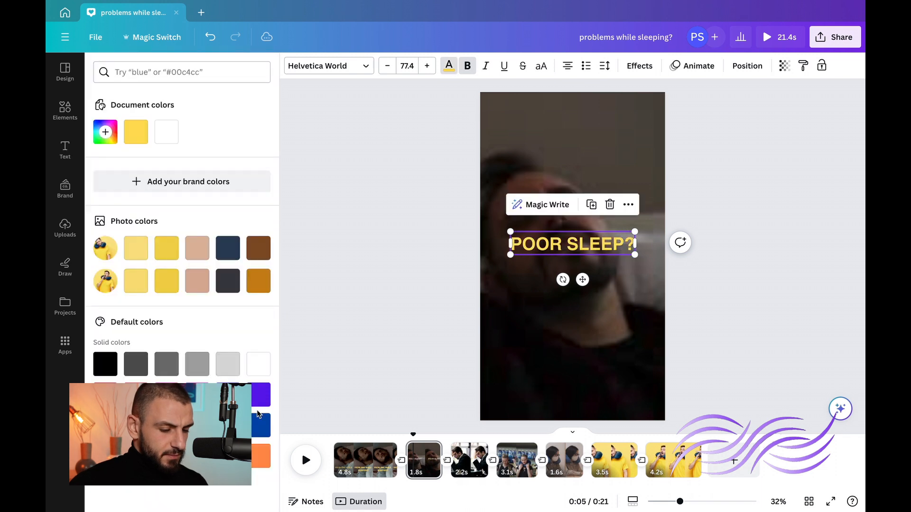
left_click(349, 404)
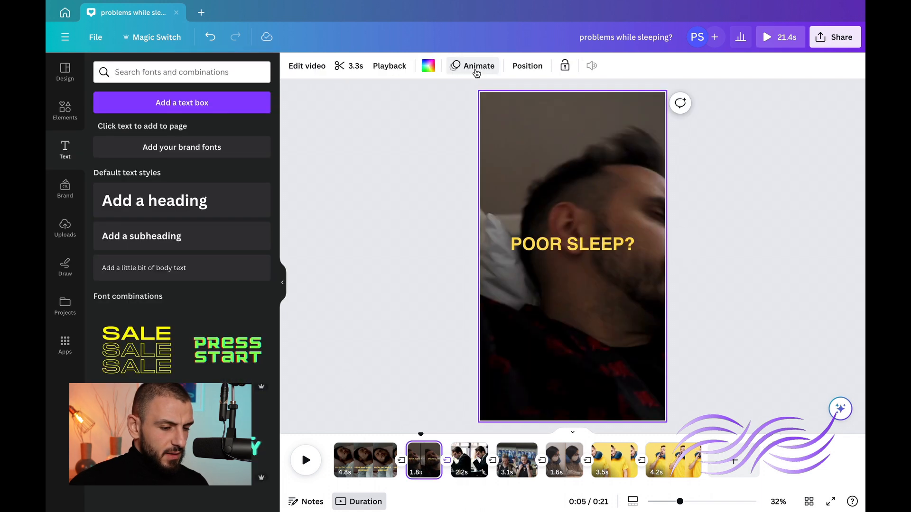
left_click(377, 465)
left_click(573, 339)
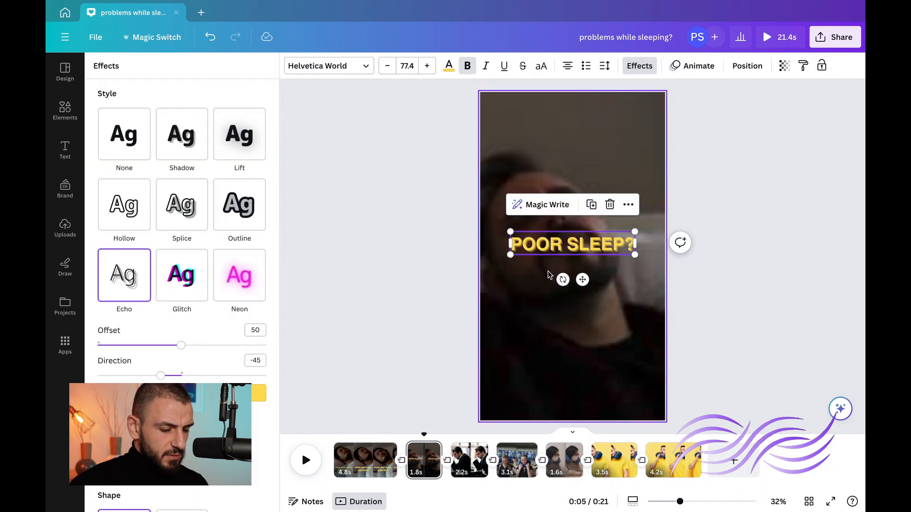
Enlarge the "POOR SLEEP?" caption to size 92 near the top of the frame, and apply the Pan text animation
left_click_drag(512, 232, 483, 224)
left_click_drag(554, 240, 568, 129)
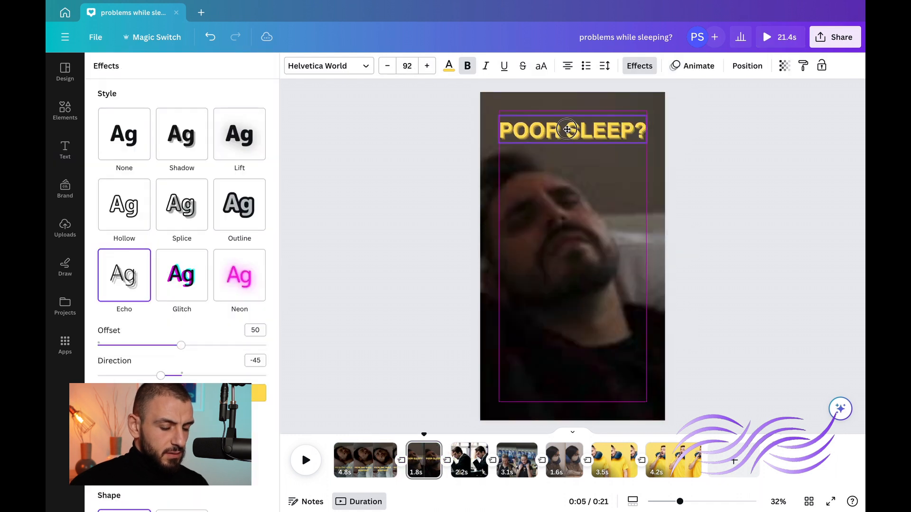
left_click(683, 66)
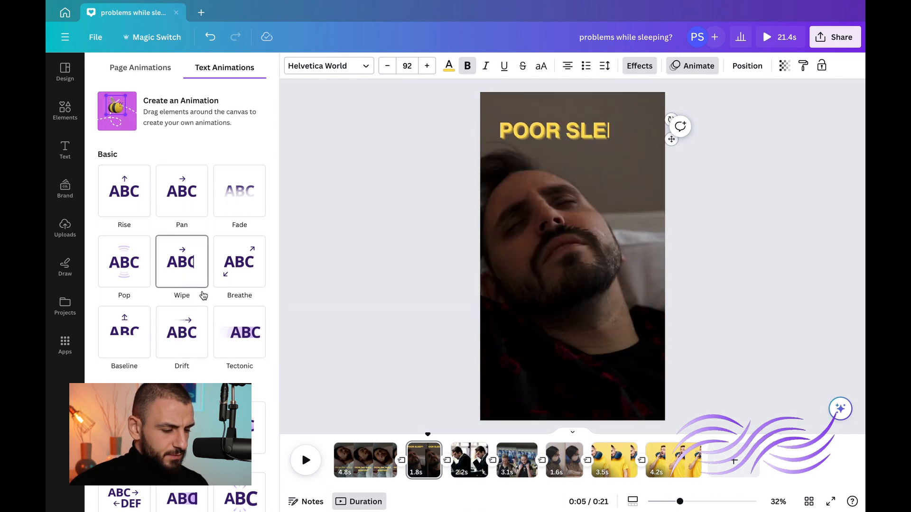
left_click(197, 201)
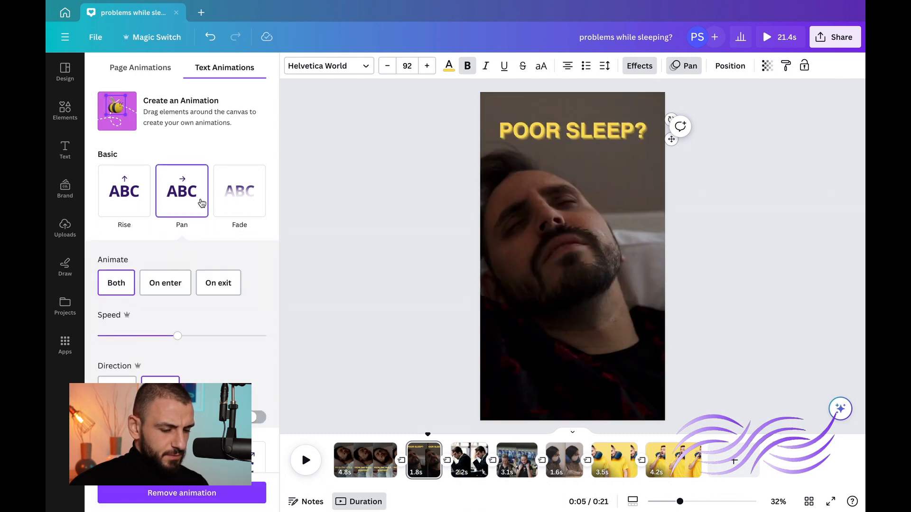
Add a yellow "HEADACHES?" caption with Echo and Pan to the third clip, placed in the lower part of the frame
left_click(456, 436)
left_click_drag(456, 436, 460, 435)
left_click(222, 103)
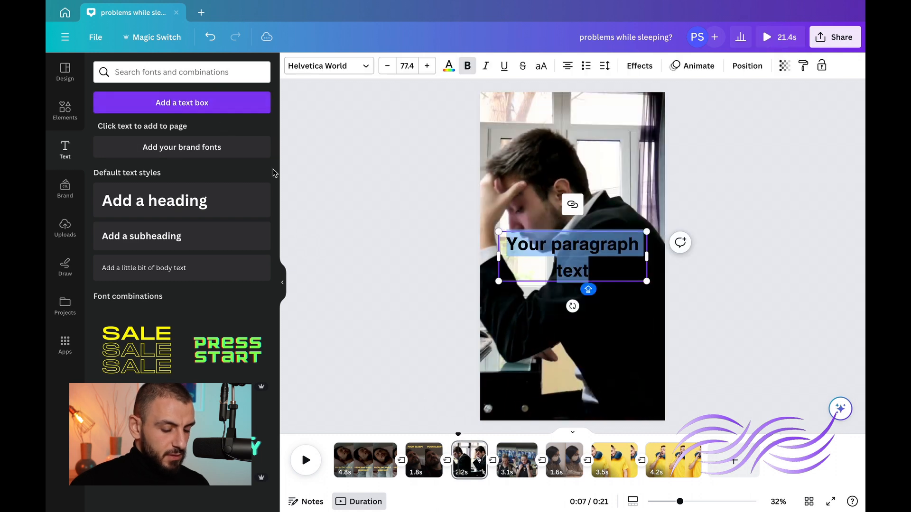
key("BackSpace")
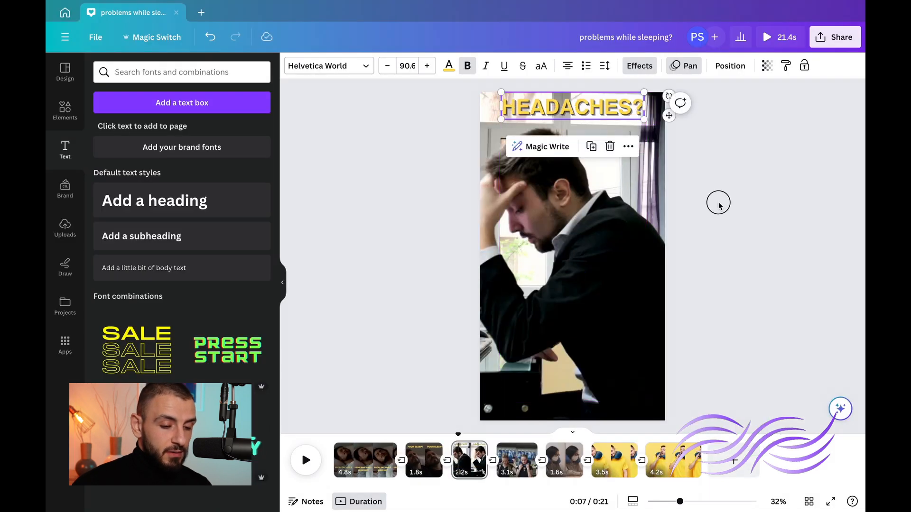
left_click_drag(650, 107, 655, 314)
left_click(728, 297)
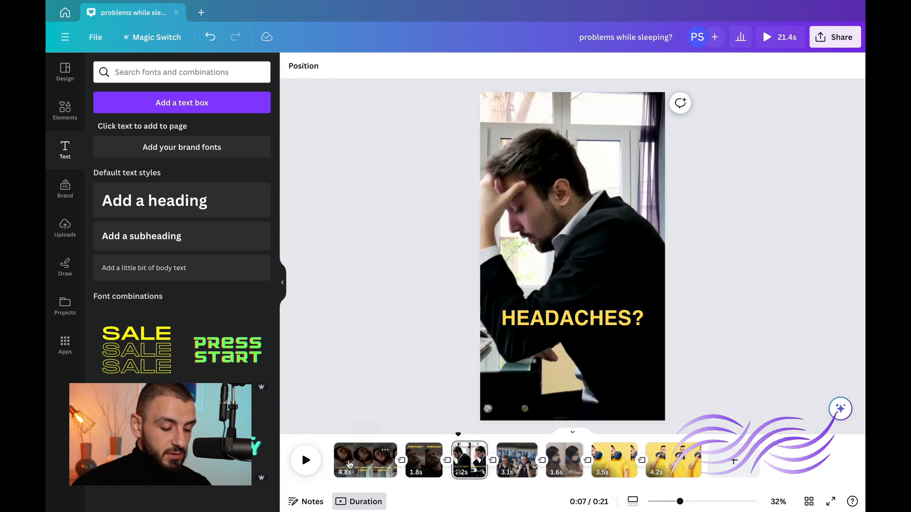
Preview the animated "HEADACHES?" caption and extend the fourth clip to 3.9 s
left_click(306, 460)
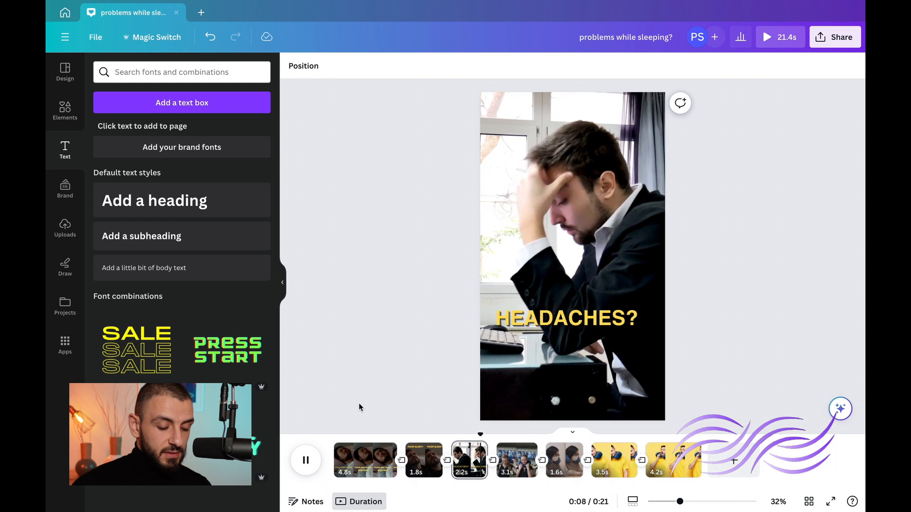
key("space")
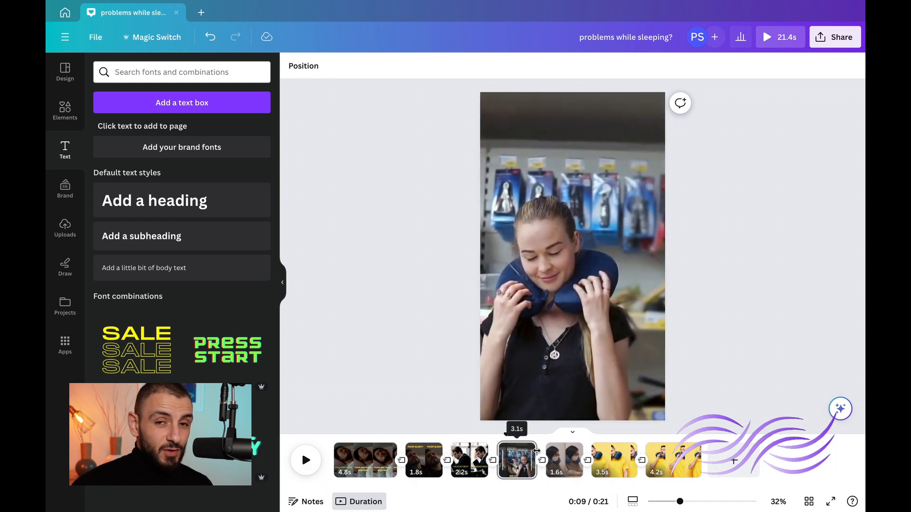
left_click_drag(539, 453, 549, 453)
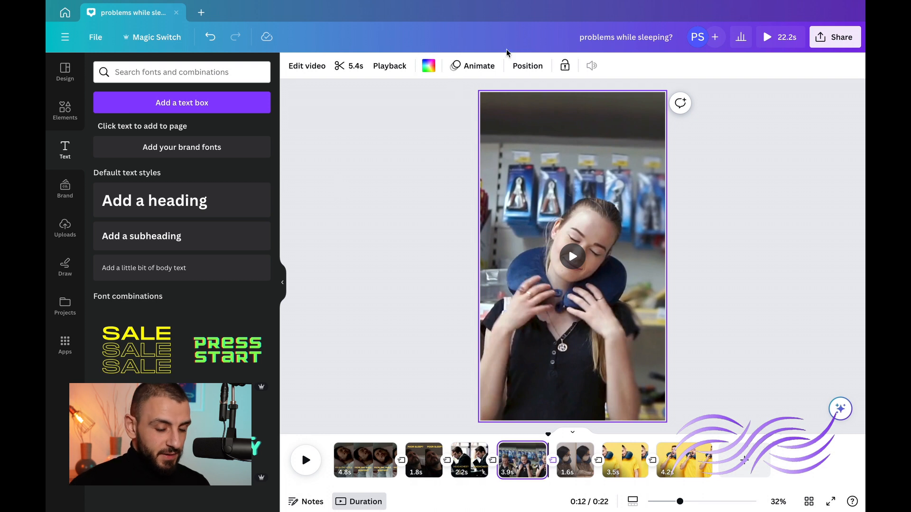
Play the whole captioned video from the start to review it
left_click(343, 385)
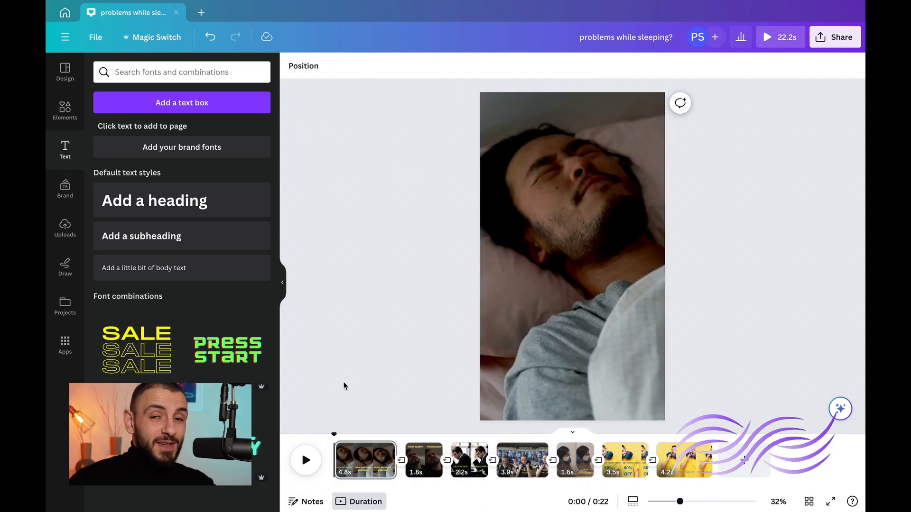
key("space")
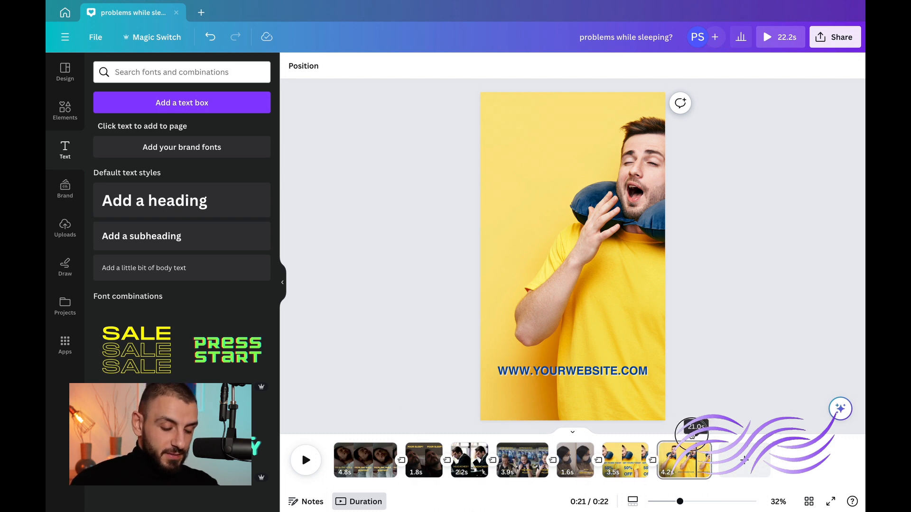
Try black, red and purple echo colors on the "GET YOURS TODAY" caption, and return the echo color to white
left_click(616, 456)
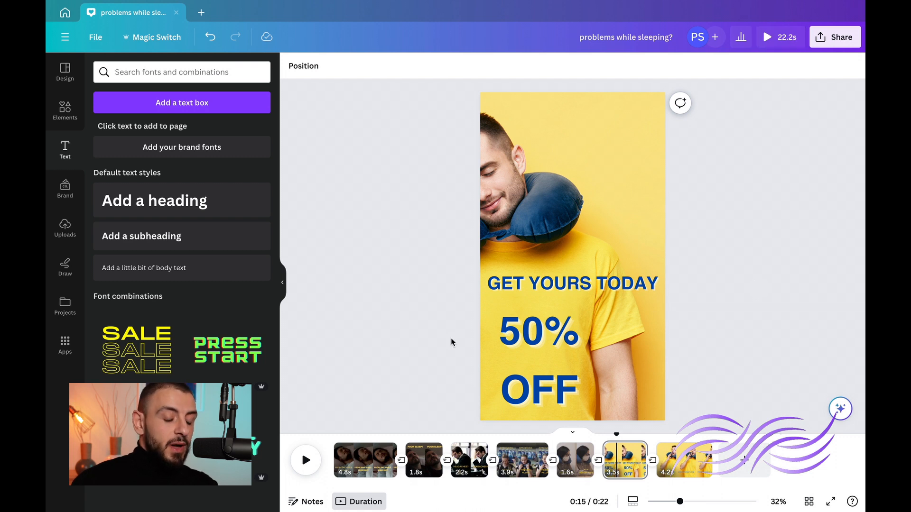
left_click(509, 290)
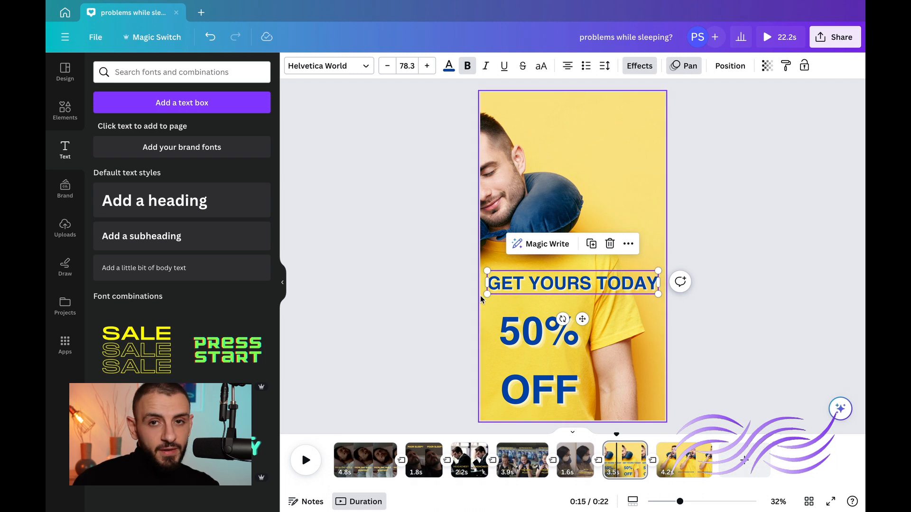
left_click(471, 303)
left_click(520, 298)
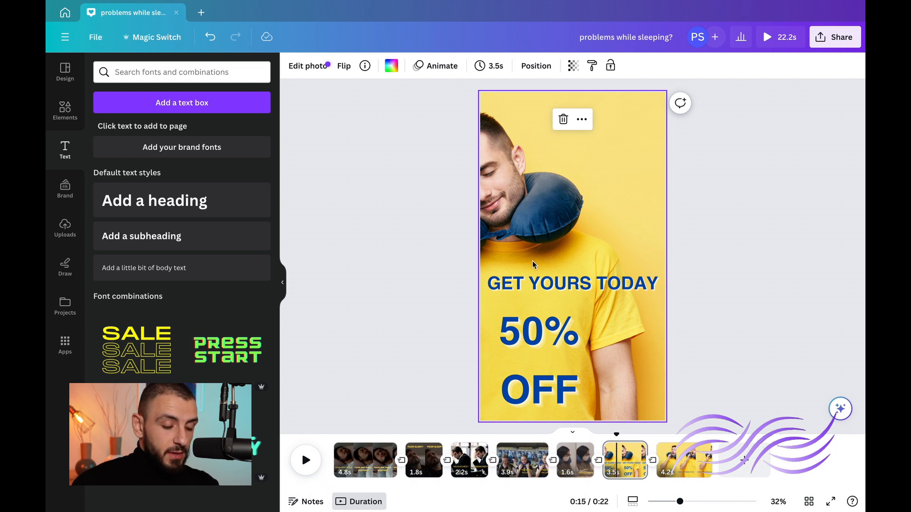
left_click(525, 286)
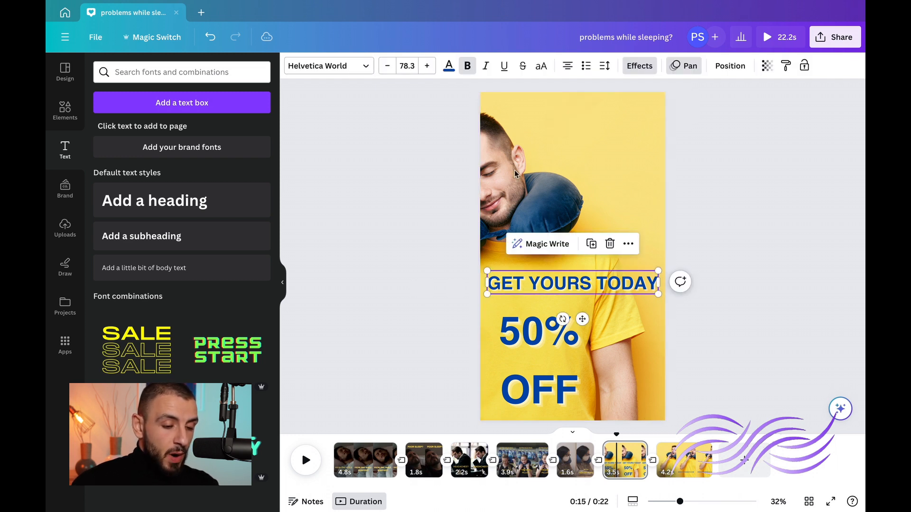
left_click(640, 67)
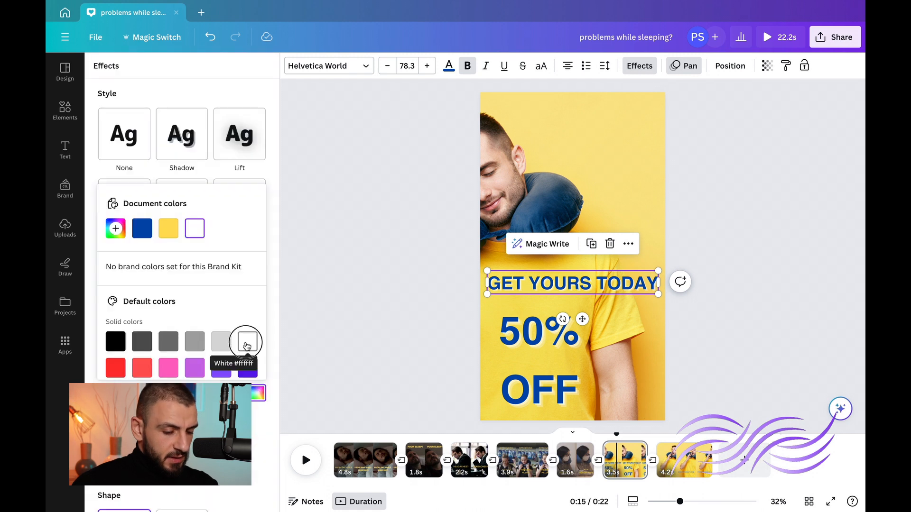
left_click(112, 342)
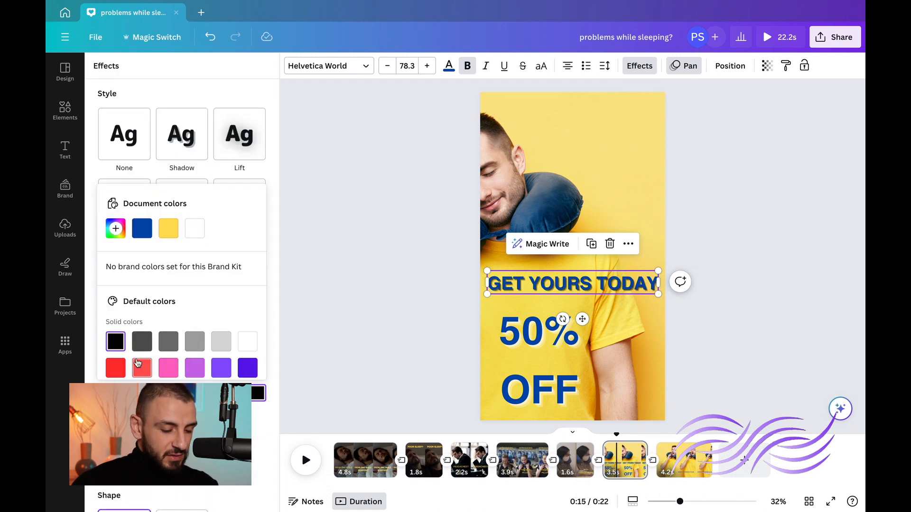
left_click(138, 364)
left_click(194, 363)
left_click(247, 342)
left_click(322, 306)
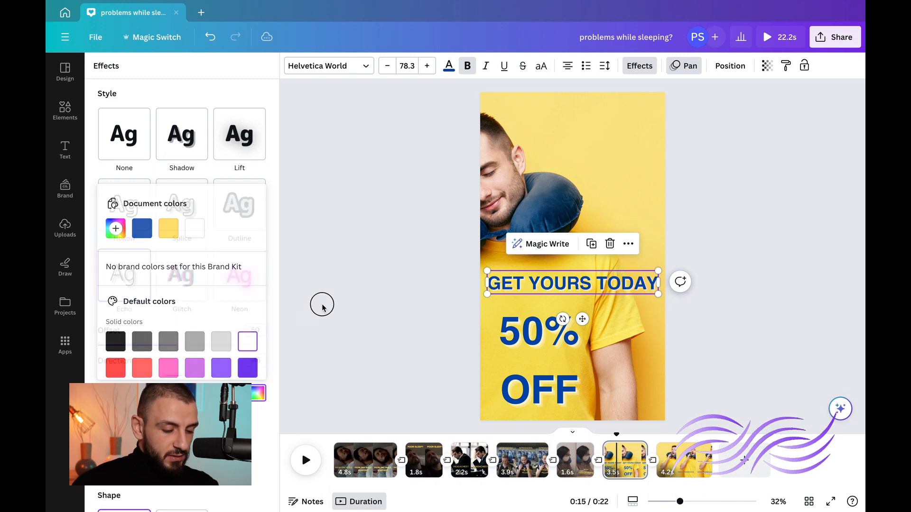
left_click(341, 291)
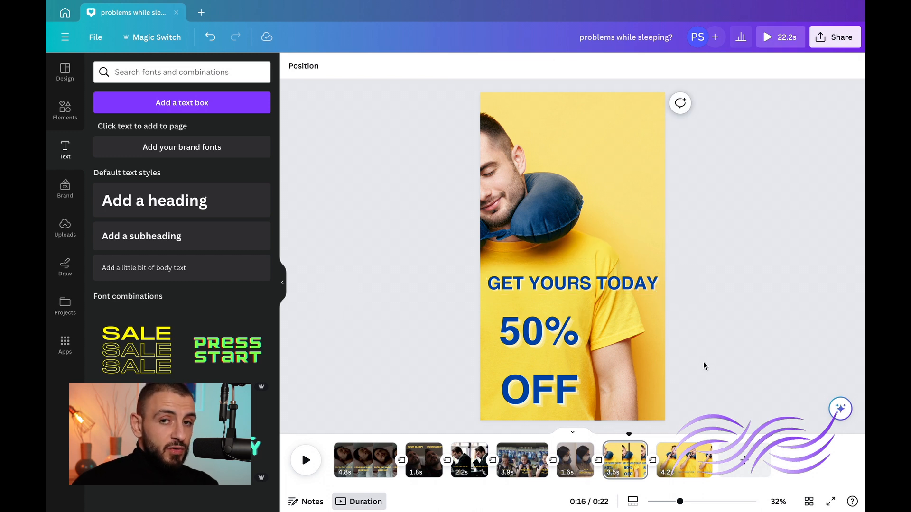